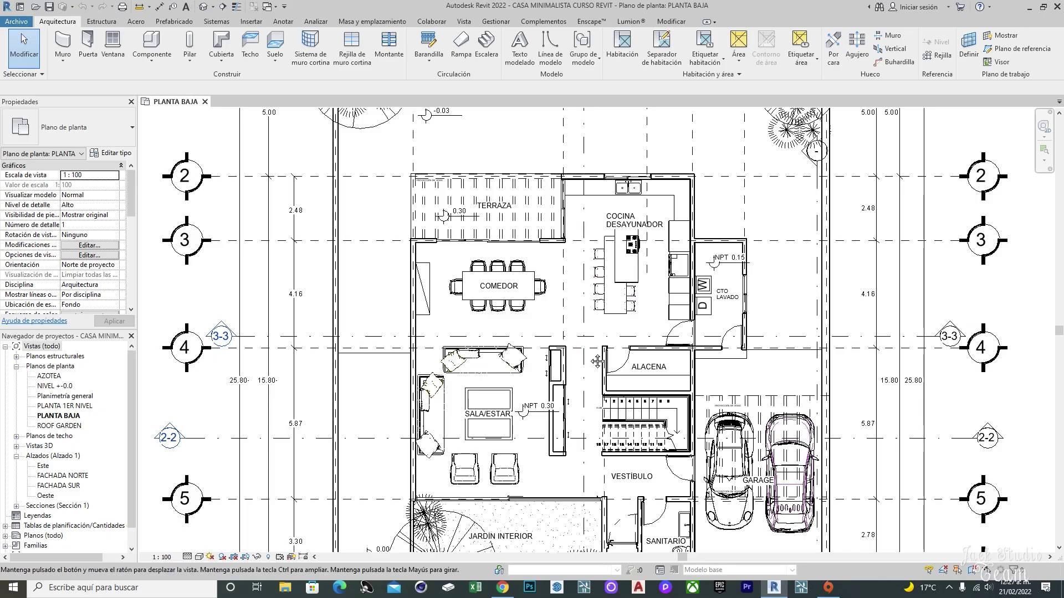
# Pan and zoom around the PLANTA BAJA floor plan of the house
pyautogui.moveTo(589, 346); pyautogui.dragTo(587, 263, button='middle')
pyautogui.scroll(-2, 587, 264)
pyautogui.scroll(-3, 588, 277)
pyautogui.scroll(2, 581, 332)
# Switch from the floor plan to the house's {3D} view
pyautogui.scroll(3, 580, 355)
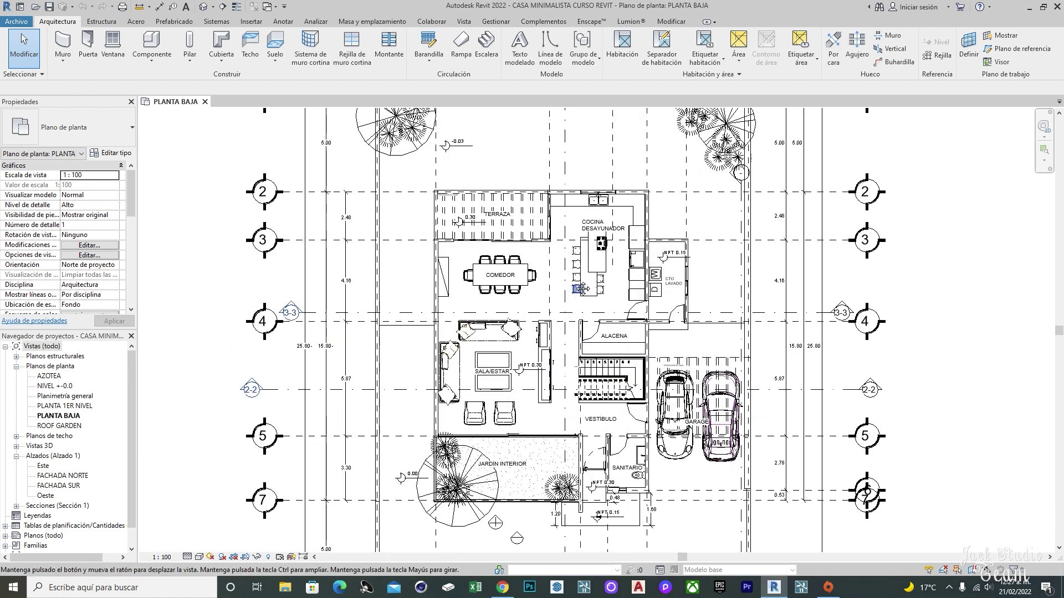
pyautogui.scroll(-2, 579, 355)
pyautogui.scroll(2, 387, 421)
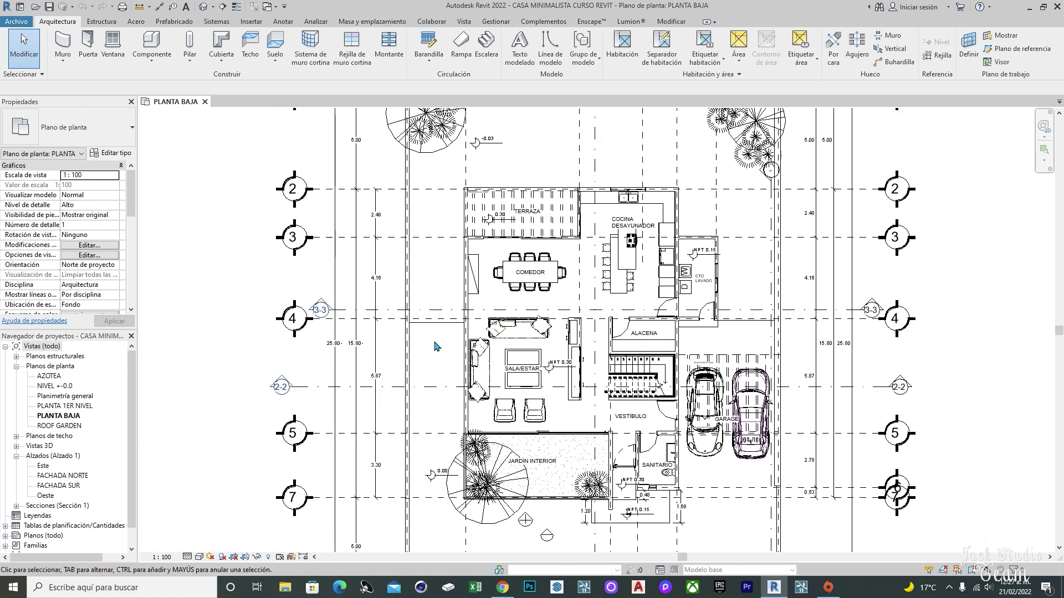
pyautogui.click(204, 7)
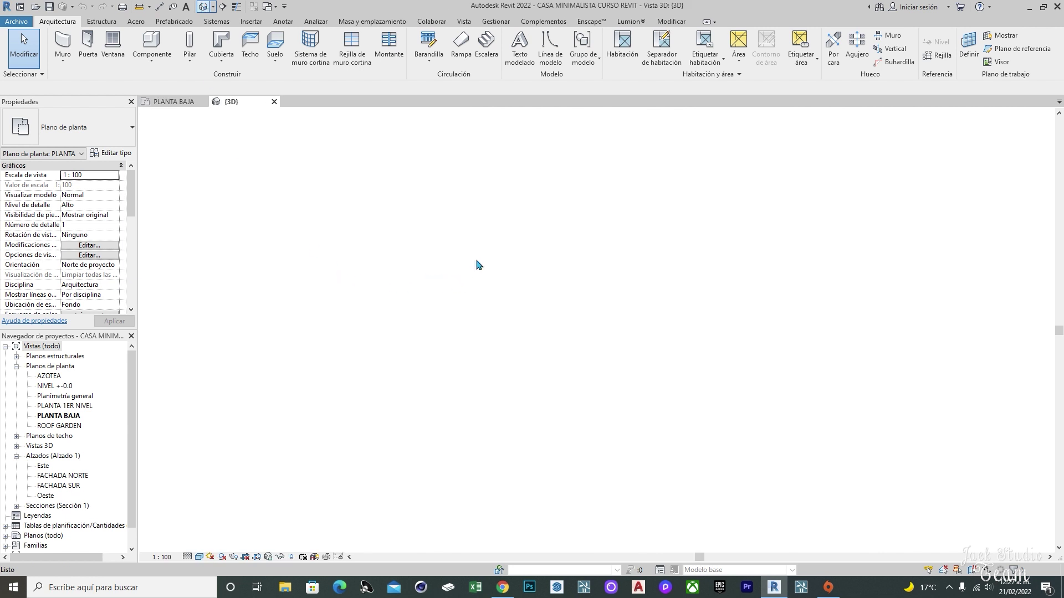
# Orbit and zoom the 3D house to an isometric view, then bring up the Archivo file commands
pyautogui.scroll(1, 609, 357)
pyautogui.scroll(4, 609, 358)
pyautogui.moveTo(609, 357)
pyautogui.keyDown('shift'); pyautogui.mouseDown(button='middle')
pyautogui.moveTo(557, 501)
pyautogui.moveTo(605, 400)
pyautogui.mouseUp(button='middle'); pyautogui.keyUp('shift')
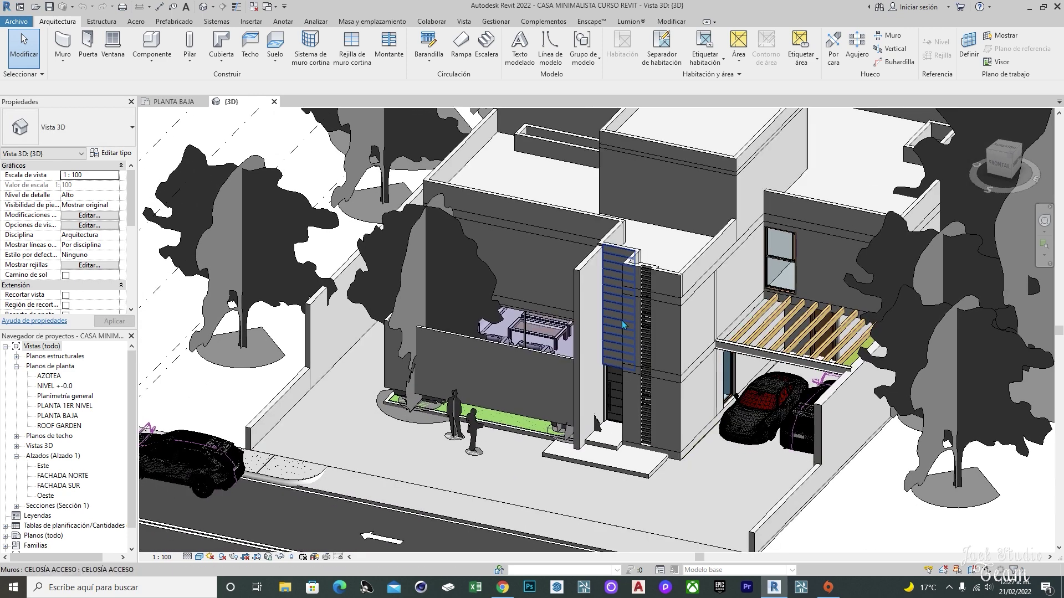
pyautogui.scroll(2, 605, 400)
pyautogui.scroll(-3, 605, 400)
pyautogui.scroll(-2, 605, 400)
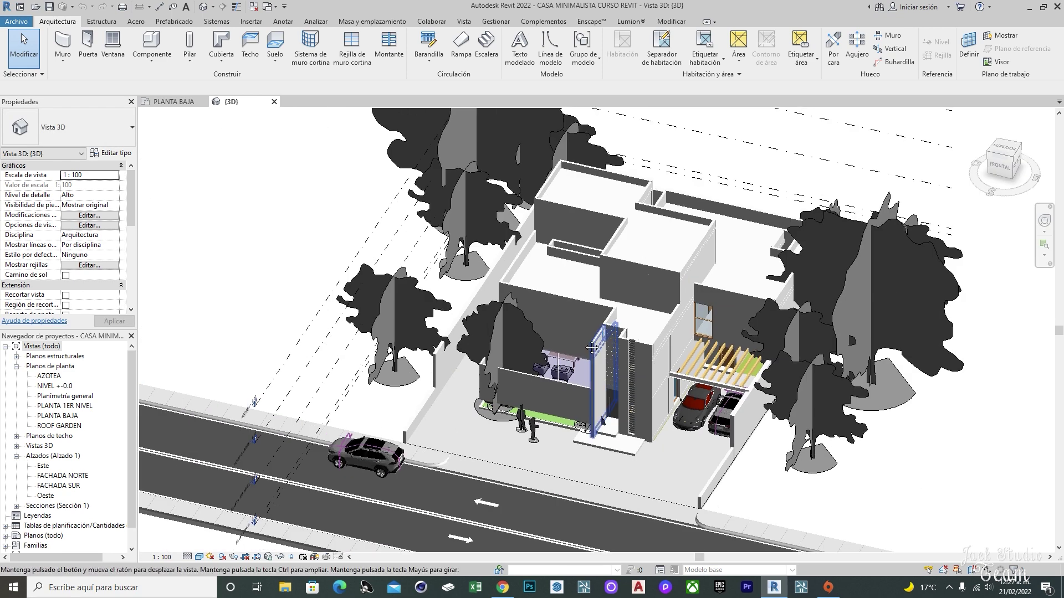
pyautogui.scroll(2, 604, 376)
pyautogui.scroll(2, 603, 347)
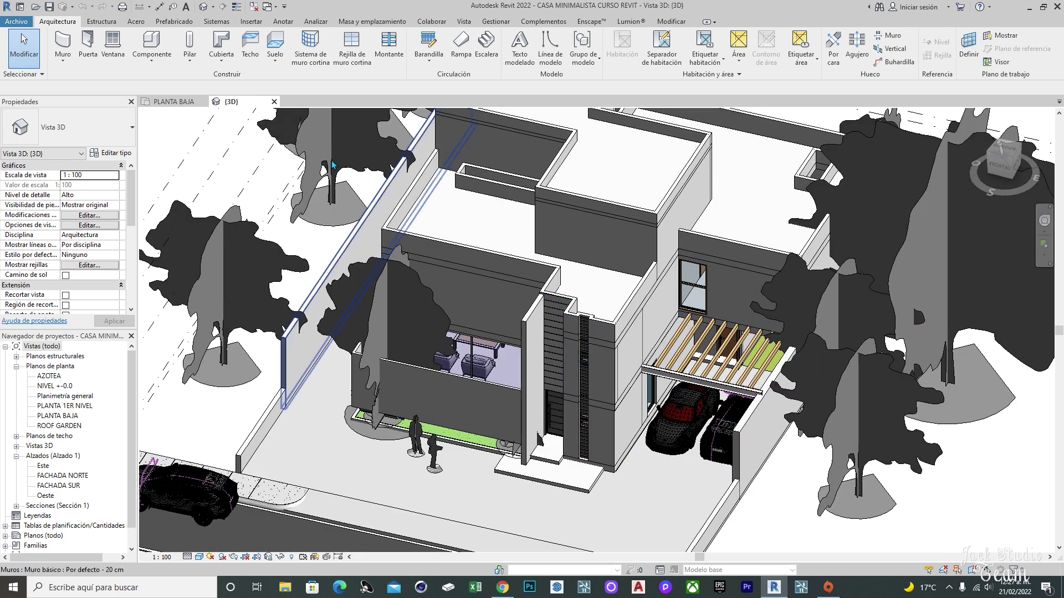
pyautogui.click(25, 22)
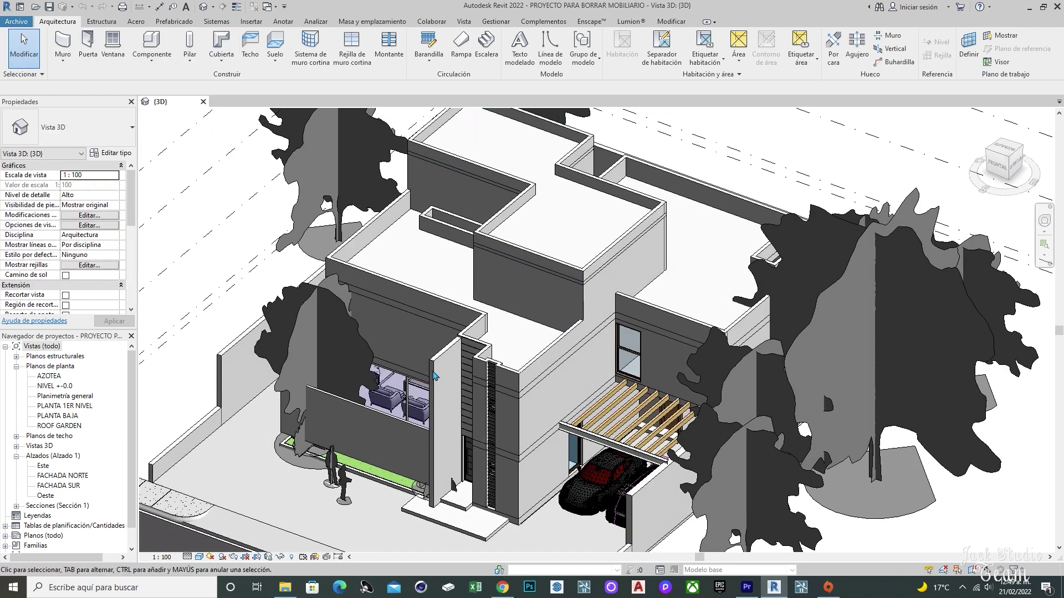
# Open the PLANTA BAJA floor plan from the Project Browser, then return to the {3D} view
pyautogui.moveTo(435, 377); pyautogui.dragTo(450, 321, button='middle')
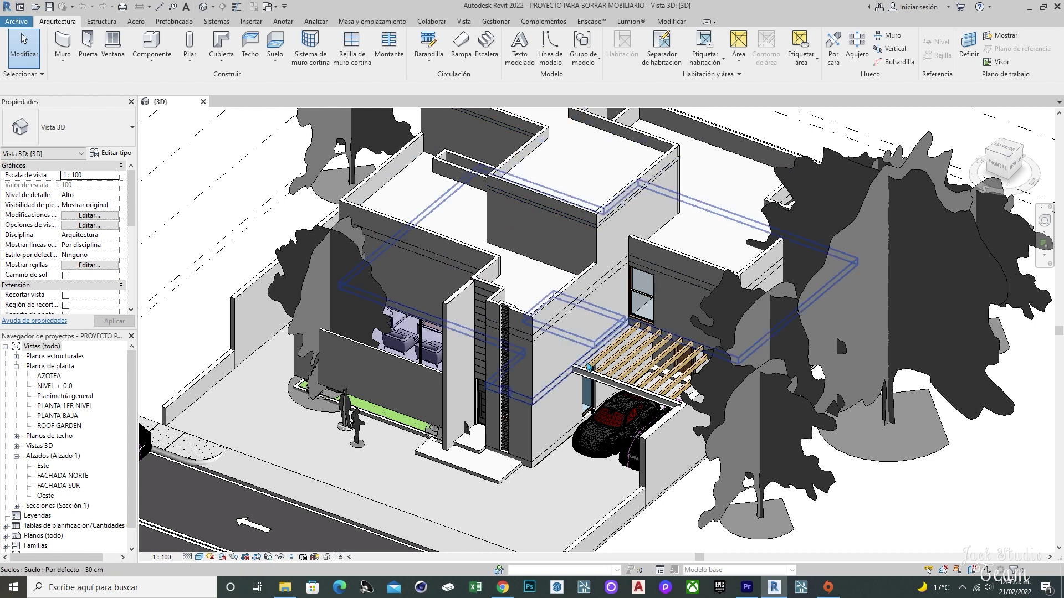
pyautogui.doubleClick(50, 418)
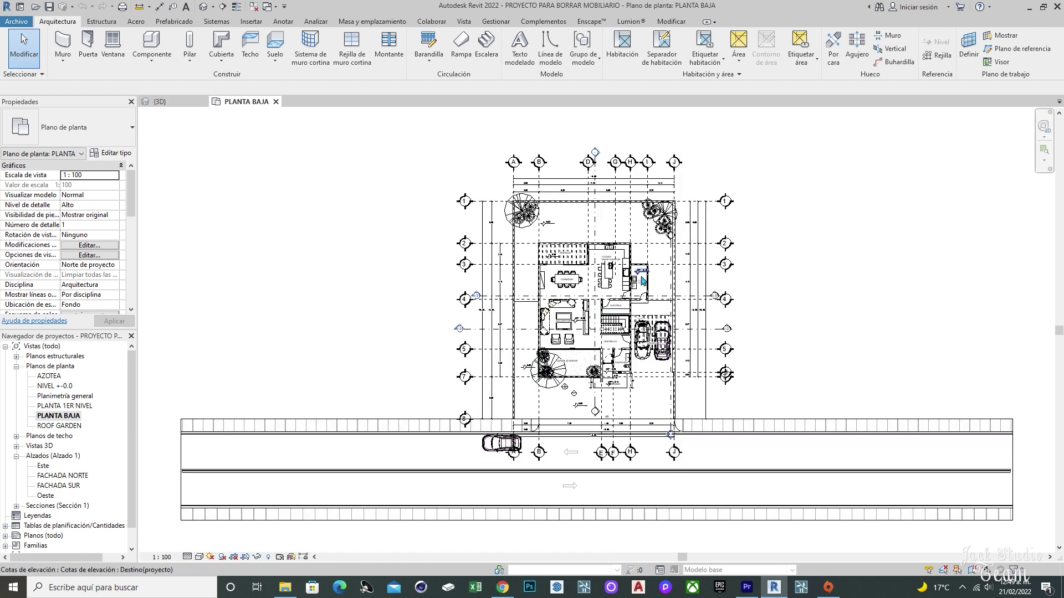
pyautogui.moveTo(468, 177); pyautogui.dragTo(467, 127, button='middle')
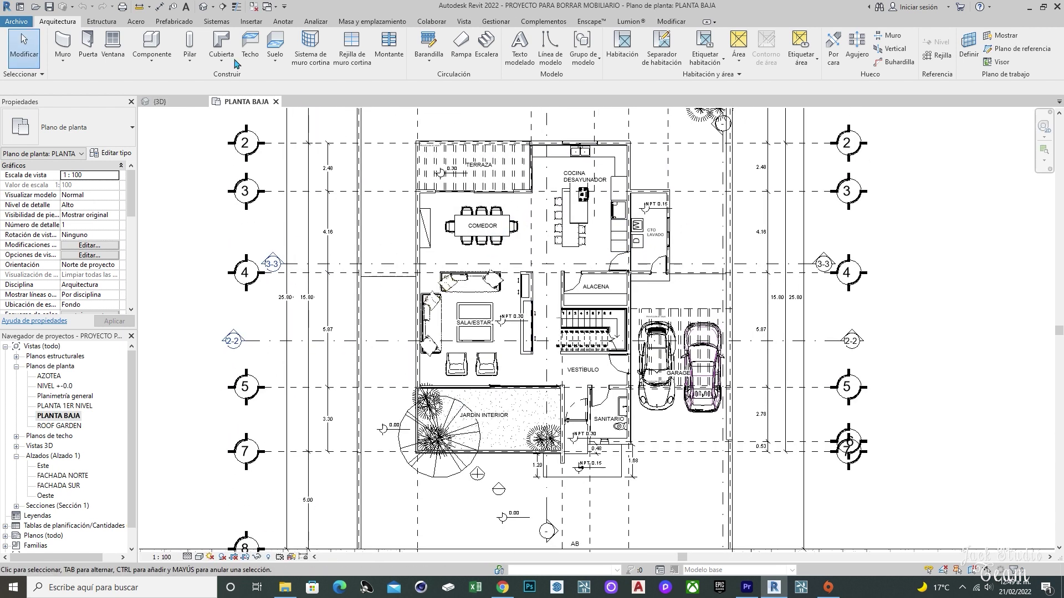
pyautogui.click(211, 7)
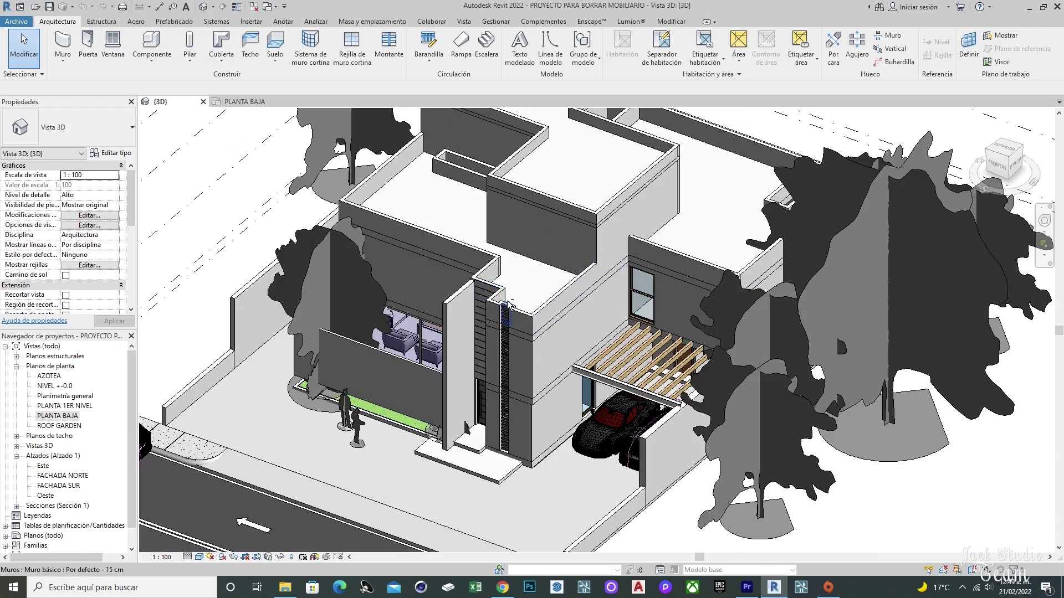
pyautogui.scroll(2, 568, 337)
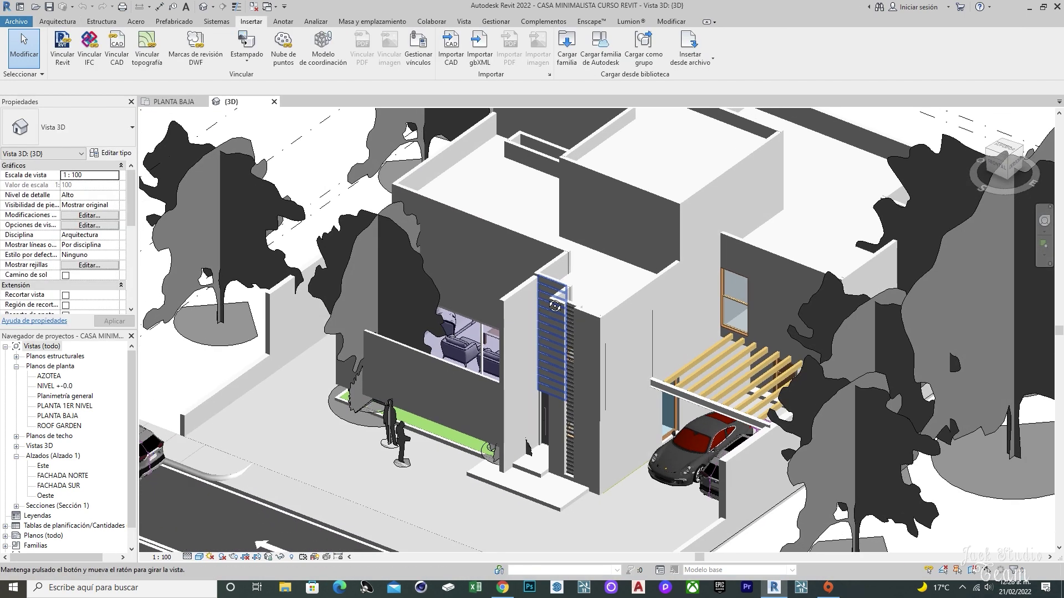
pyautogui.keyDown('shift'); pyautogui.moveTo(554, 306); pyautogui.dragTo(145, 96, button='middle'); pyautogui.keyUp('shift')
pyautogui.click(58, 21)
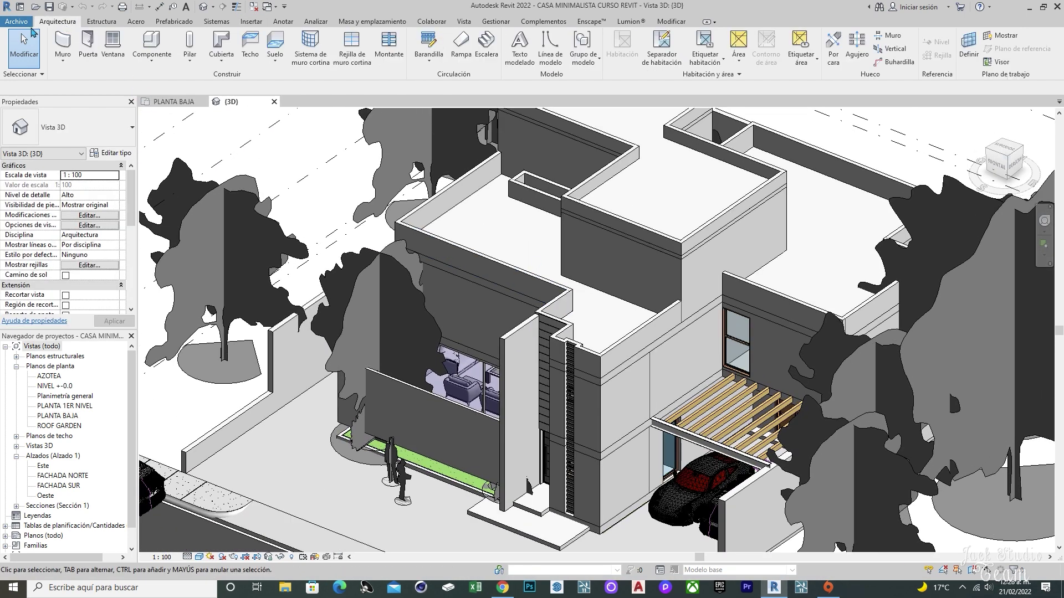
pyautogui.click(20, 22)
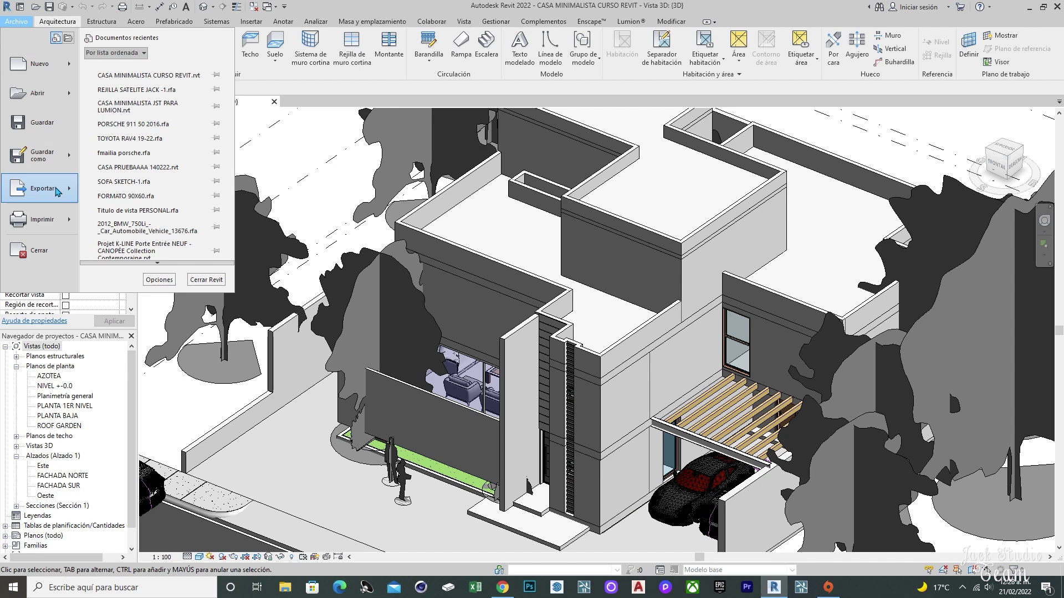
pyautogui.moveTo(38, 188)
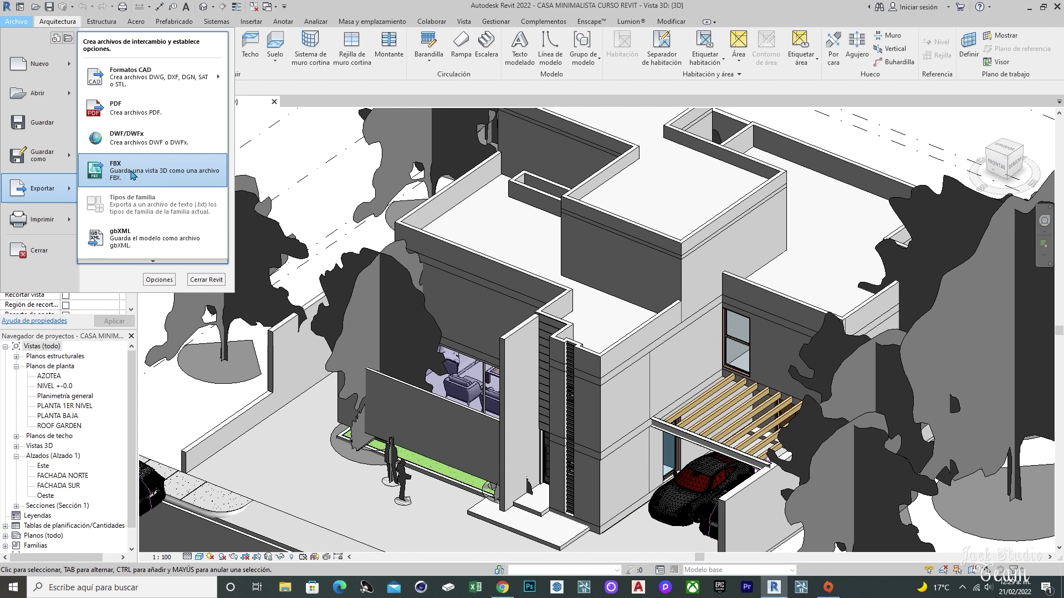
pyautogui.moveTo(152, 75)
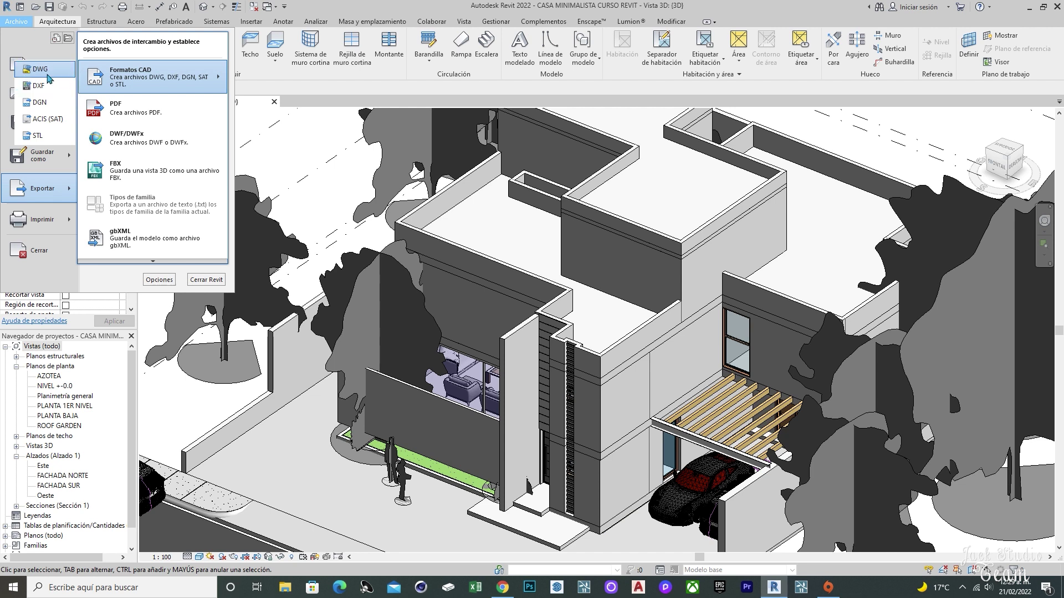
pyautogui.click(494, 338)
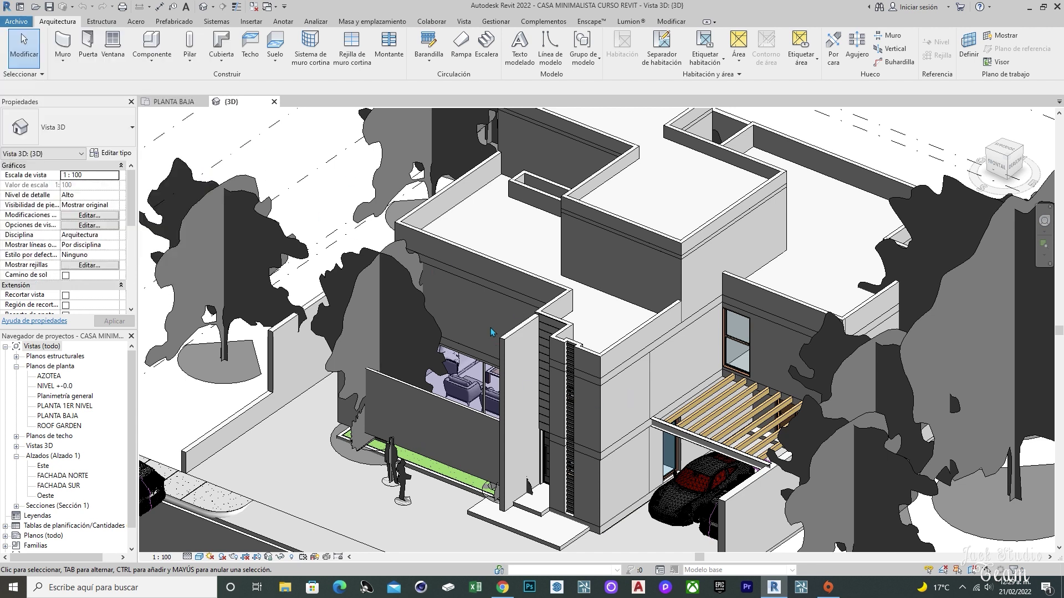
pyautogui.scroll(-2, 490, 333)
pyautogui.scroll(-2, 558, 349)
pyautogui.keyDown('shift'); pyautogui.moveTo(558, 349); pyautogui.dragTo(511, 303, button='middle'); pyautogui.keyUp('shift')
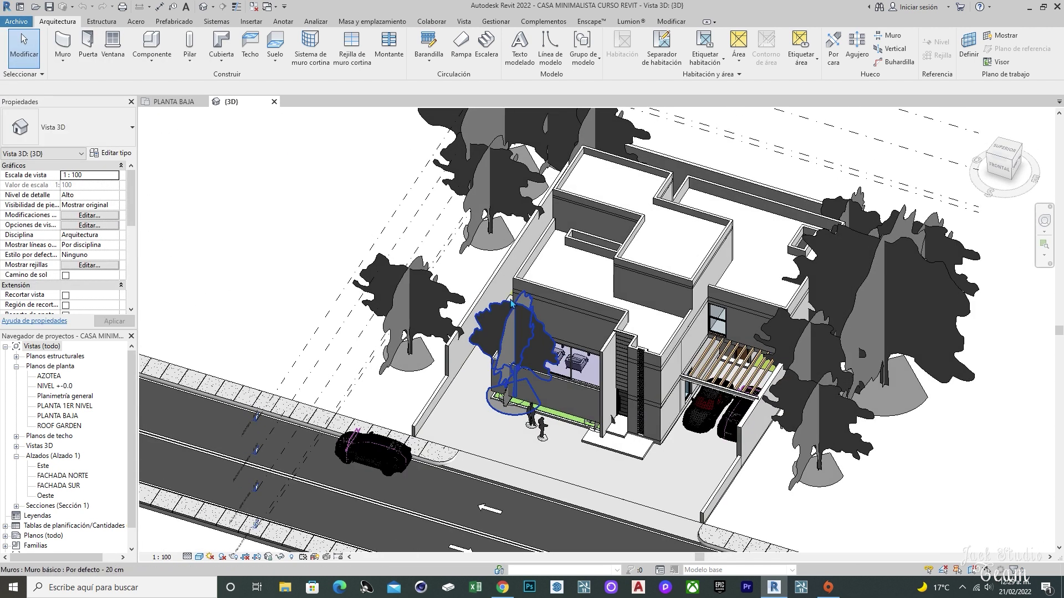
# Select three trees around the house and pan out to show the whole site
pyautogui.click(523, 311)
pyautogui.keyDown('ctrl'); pyautogui.click(410, 310); pyautogui.keyUp('ctrl')
pyautogui.keyDown('ctrl'); pyautogui.click(487, 188); pyautogui.keyUp('ctrl')
pyautogui.moveTo(571, 362); pyautogui.dragTo(554, 310, button='middle')
pyautogui.scroll(2, 588, 347)
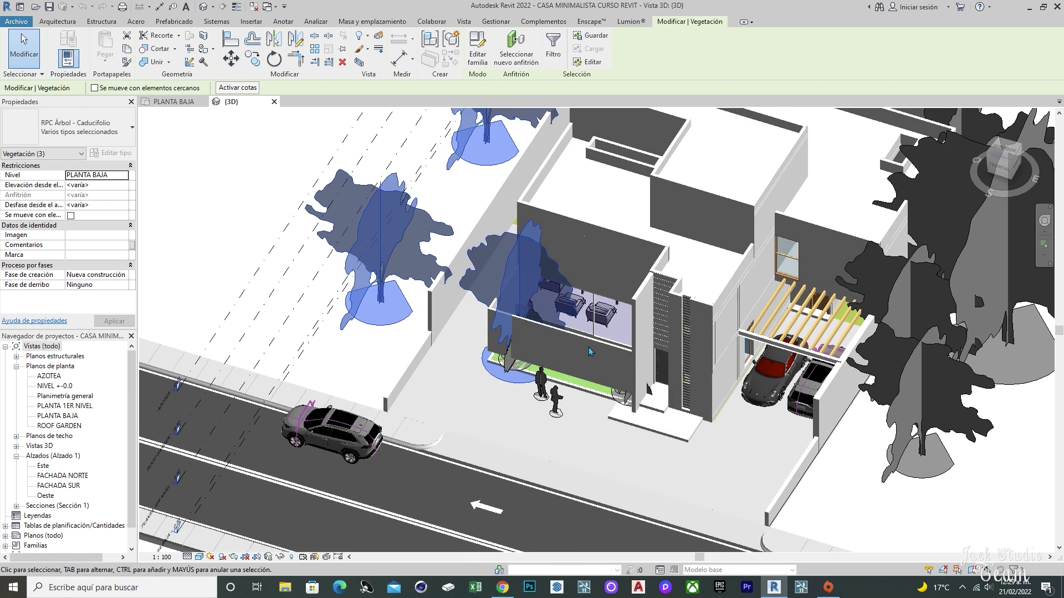
pyautogui.scroll(-3, 645, 302)
pyautogui.moveTo(515, 327)
pyautogui.mouseDown(button='middle')
pyautogui.moveTo(564, 314)
pyautogui.moveTo(557, 371)
pyautogui.mouseUp(button='middle')
pyautogui.scroll(2, 504, 122)
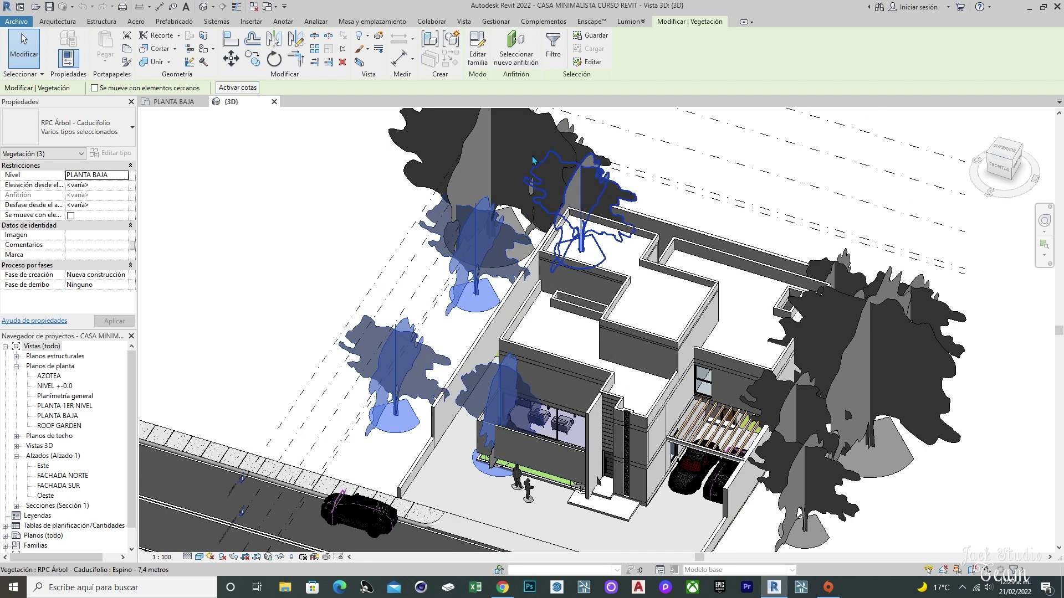
# Narrow the selection to the rear and left trees and hide them with Ocultar elemento
pyautogui.click(488, 144)
pyautogui.keyDown('ctrl'); pyautogui.click(396, 361); pyautogui.keyUp('ctrl')
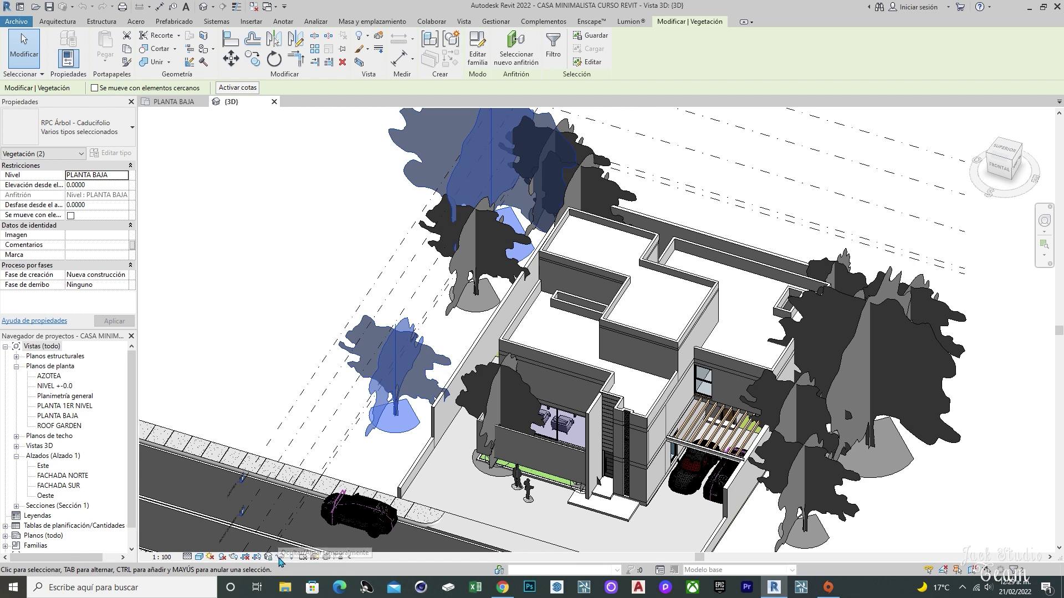
pyautogui.click(283, 558)
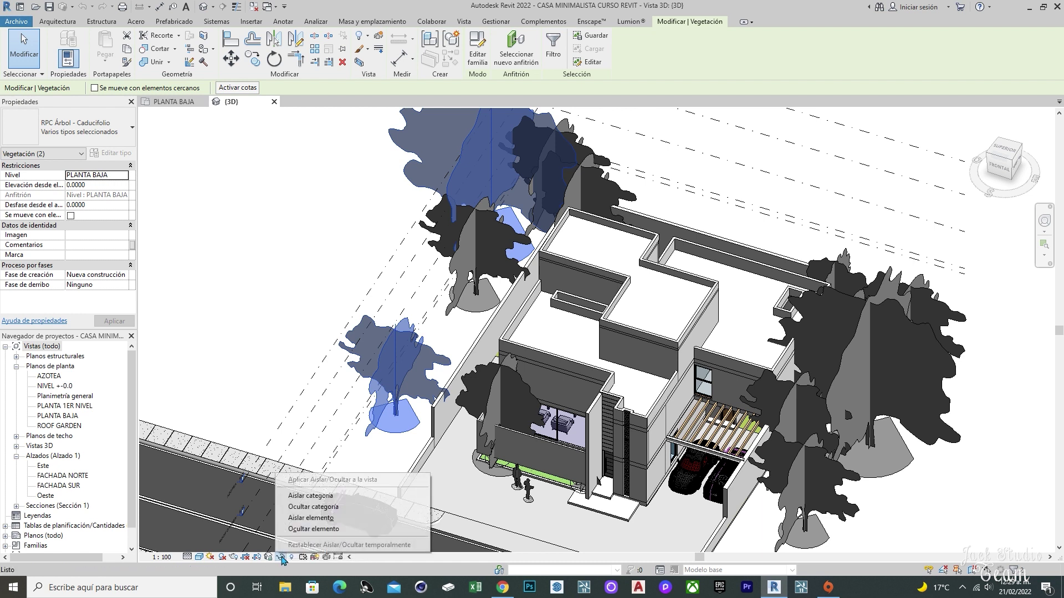
pyautogui.click(312, 533)
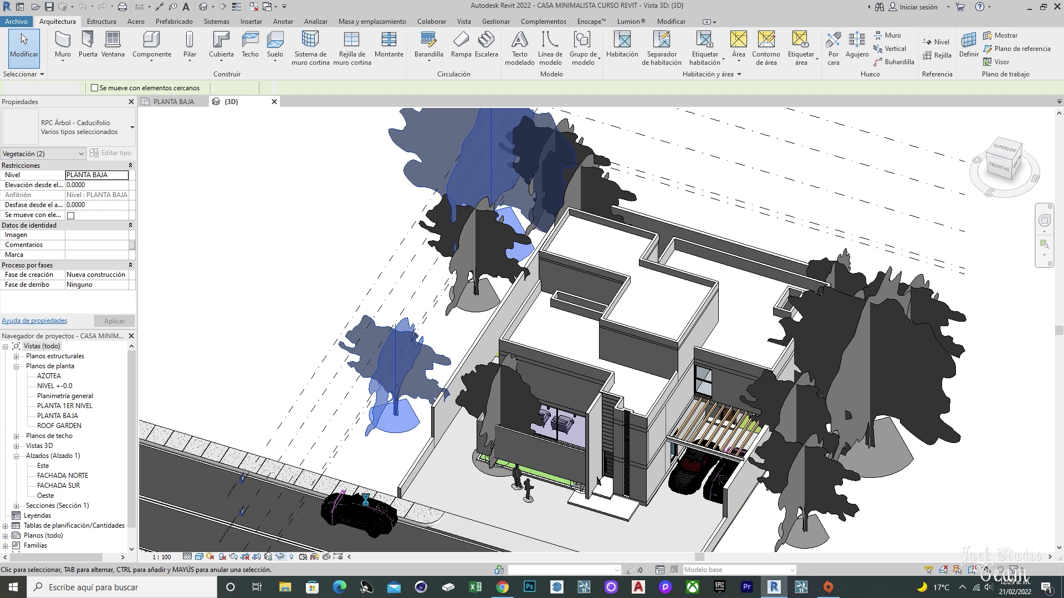
# Make the tree hiding permanent with Aplicar Aislar/Ocultar a la vista, and select the Toyota car
pyautogui.click(280, 556)
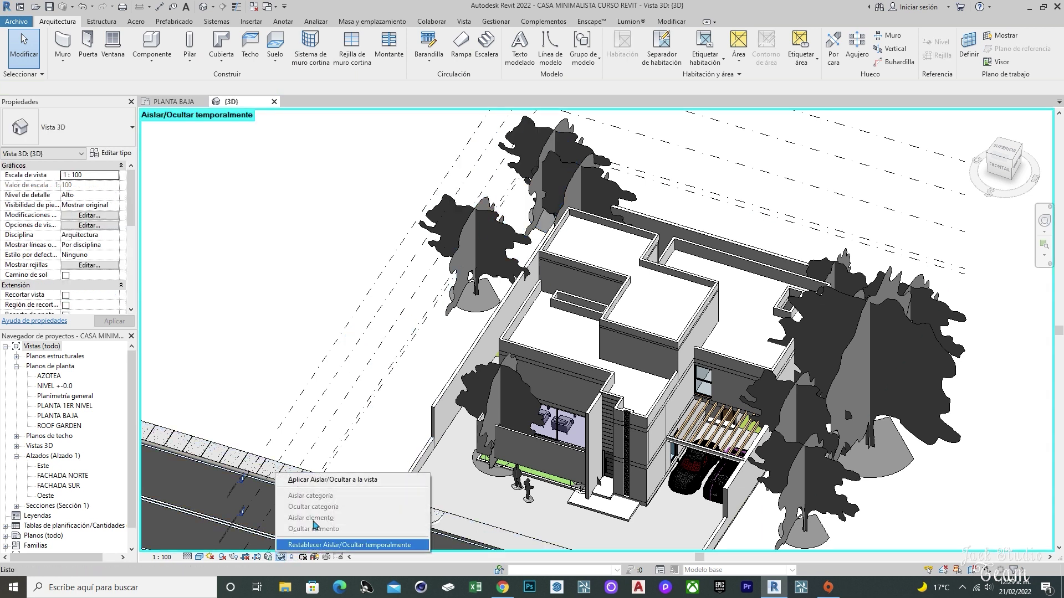
pyautogui.click(305, 482)
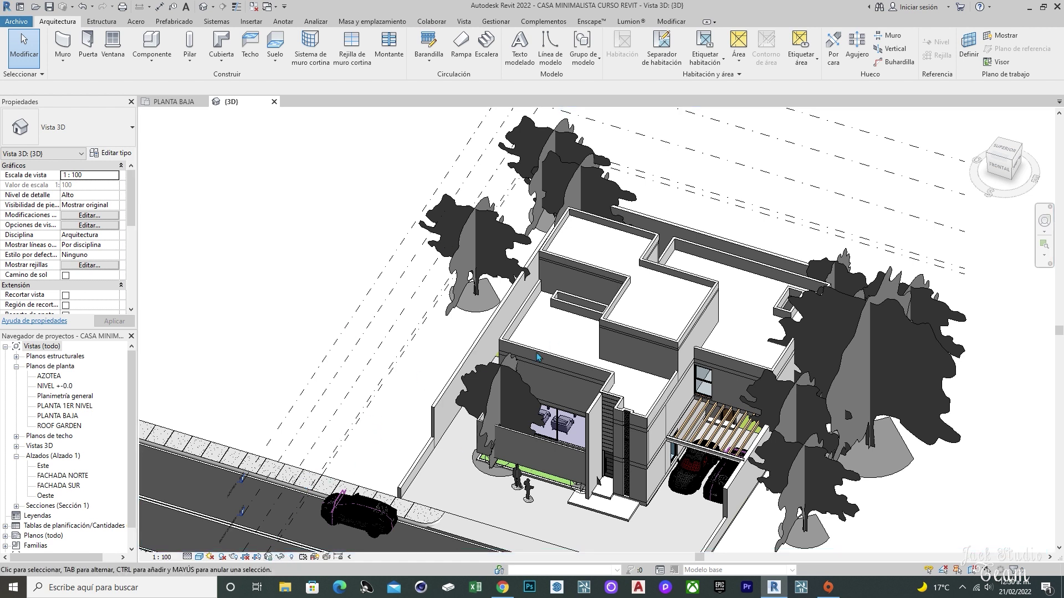
pyautogui.moveTo(537, 357); pyautogui.dragTo(515, 330, button='middle')
pyautogui.click(339, 486)
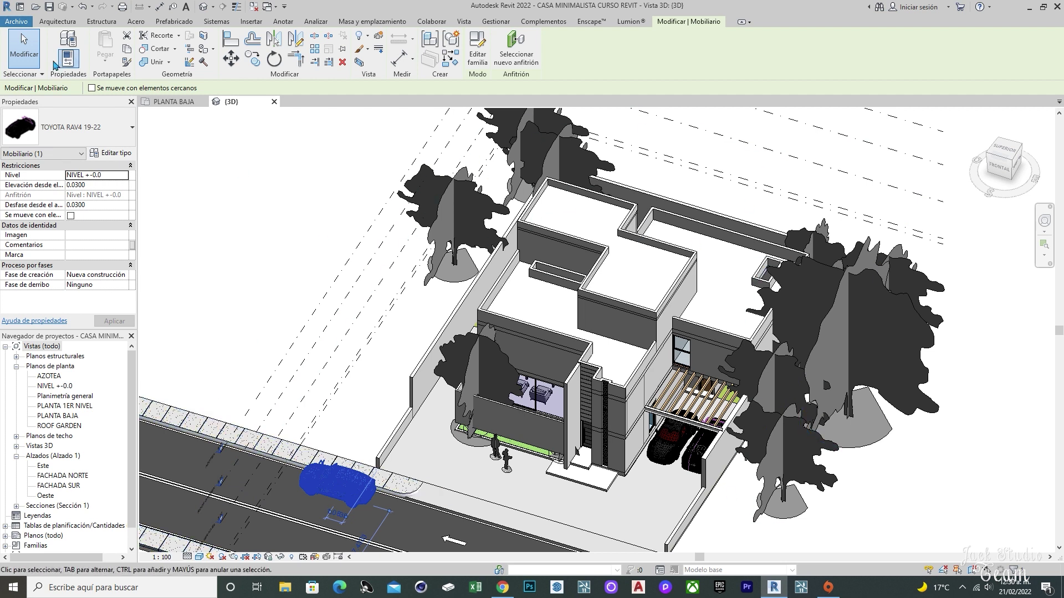
pyautogui.click(16, 22)
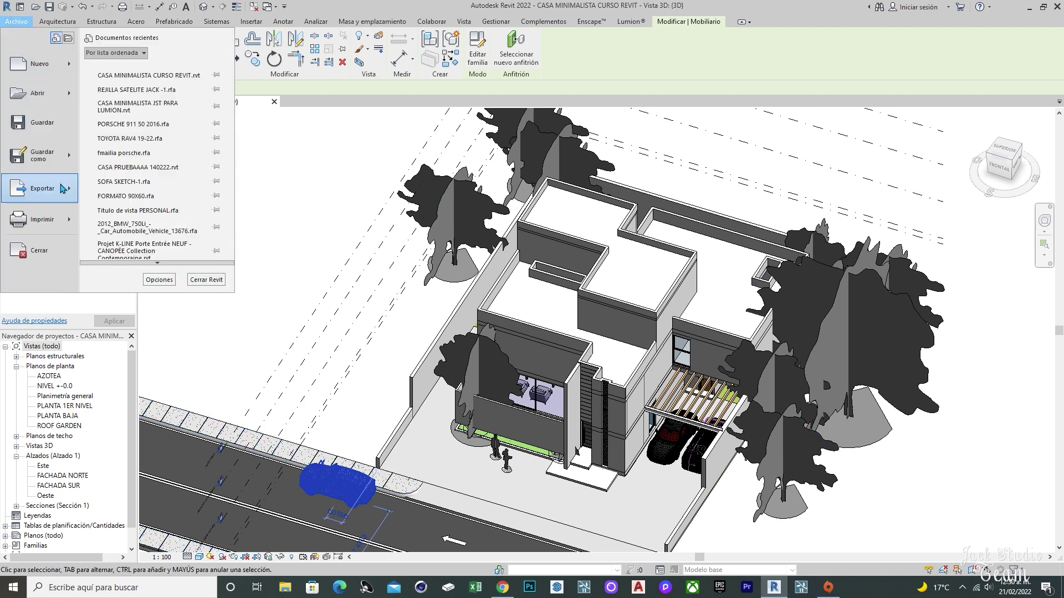
pyautogui.moveTo(38, 155)
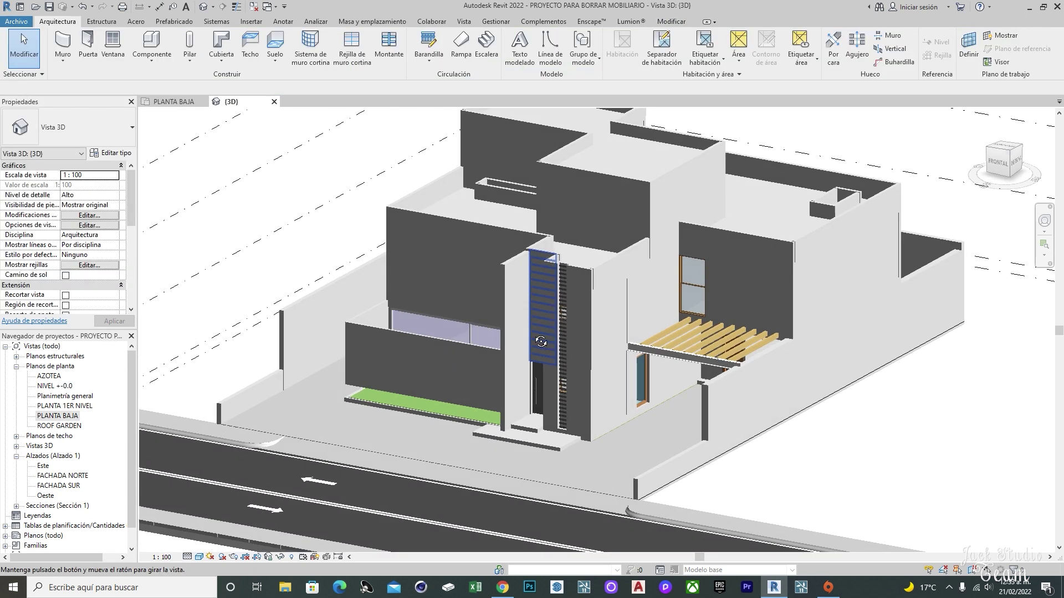
# Orbit closer to the front of the house and bring up Archivo > Exportar's CAD formats
pyautogui.keyDown('shift'); pyautogui.moveTo(510, 375); pyautogui.dragTo(546, 322, button='middle'); pyautogui.keyUp('shift')
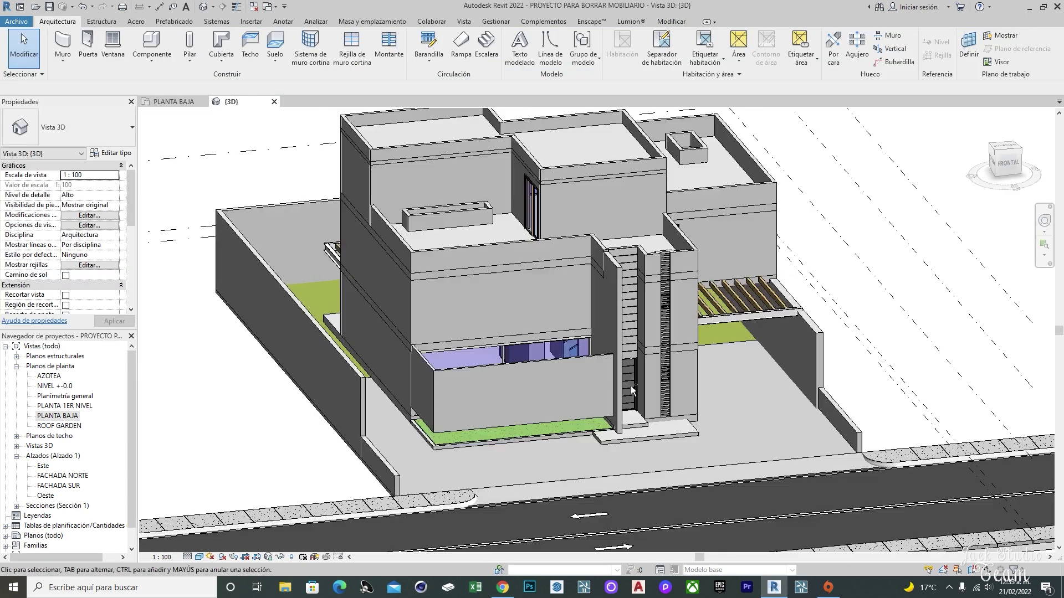
pyautogui.moveTo(547, 322)
pyautogui.keyDown('shift'); pyautogui.mouseDown(button='middle')
pyautogui.moveTo(315, 435)
pyautogui.moveTo(81, 79)
pyautogui.mouseUp(button='middle'); pyautogui.keyUp('shift')
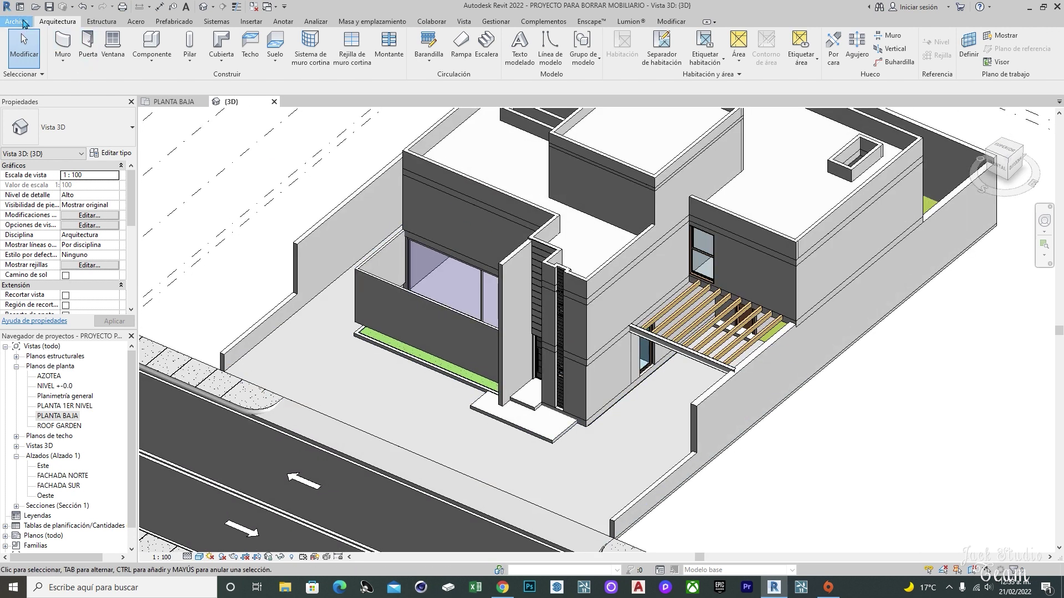
pyautogui.click(16, 21)
pyautogui.moveTo(151, 77)
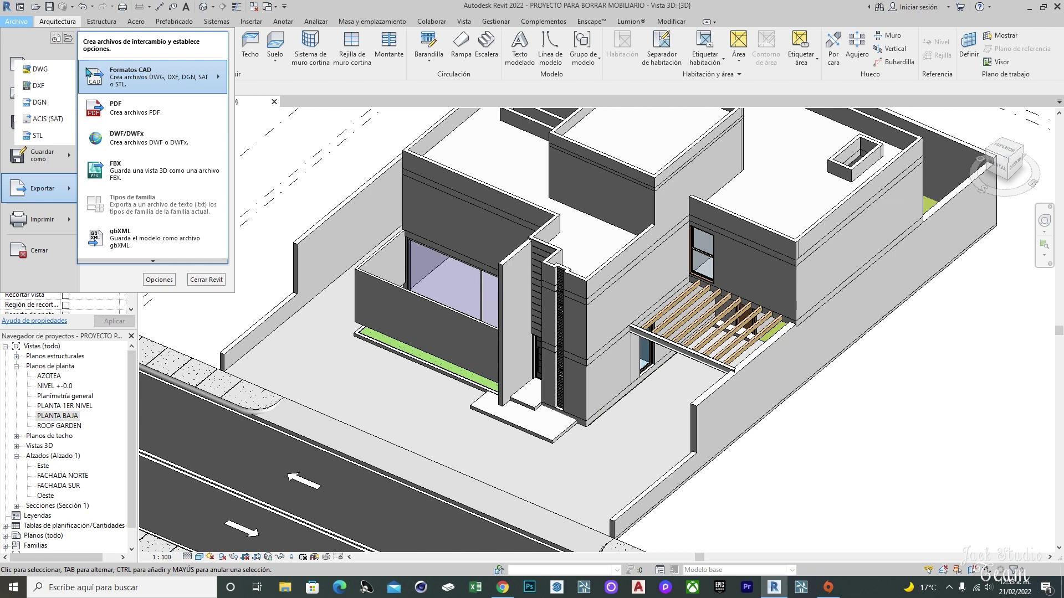
# Export the 3D view to DWG with Metro units into the TUTORIAL REVIT 2022 folder
pyautogui.click(62, 72)
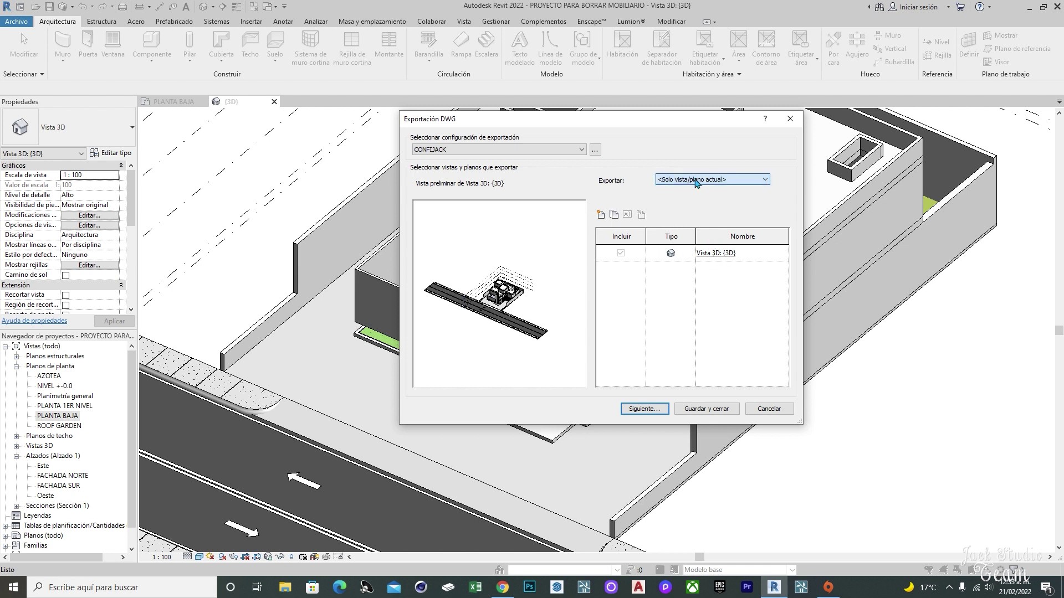
pyautogui.click(594, 150)
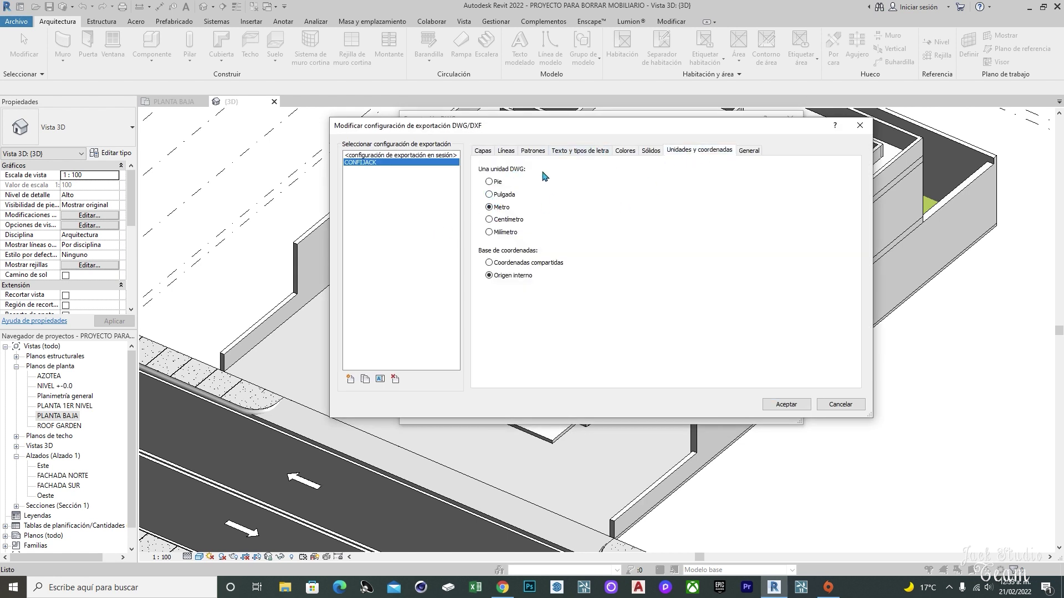
pyautogui.click(803, 407)
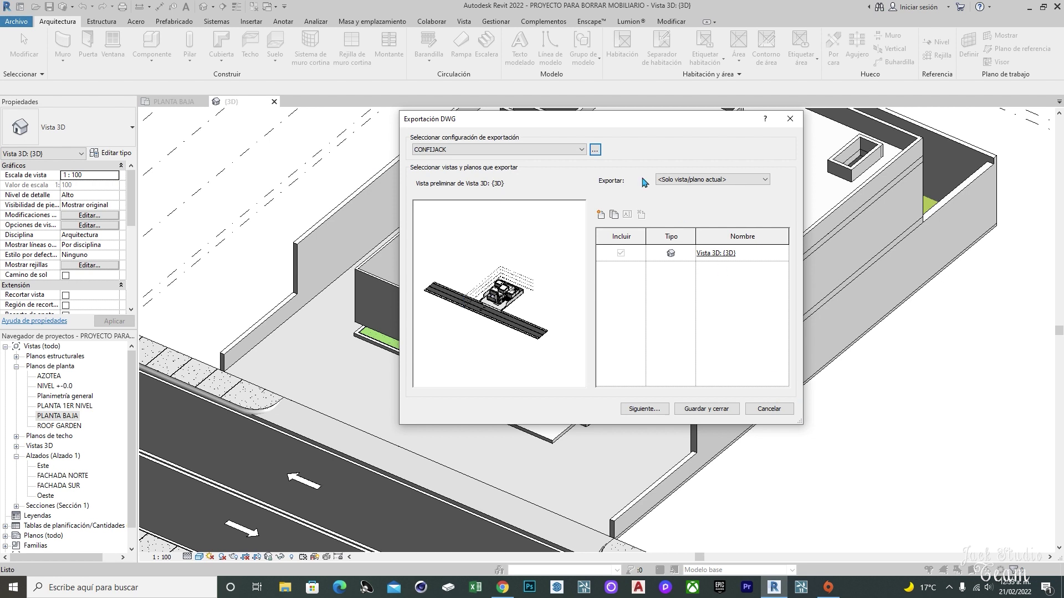
pyautogui.click(645, 409)
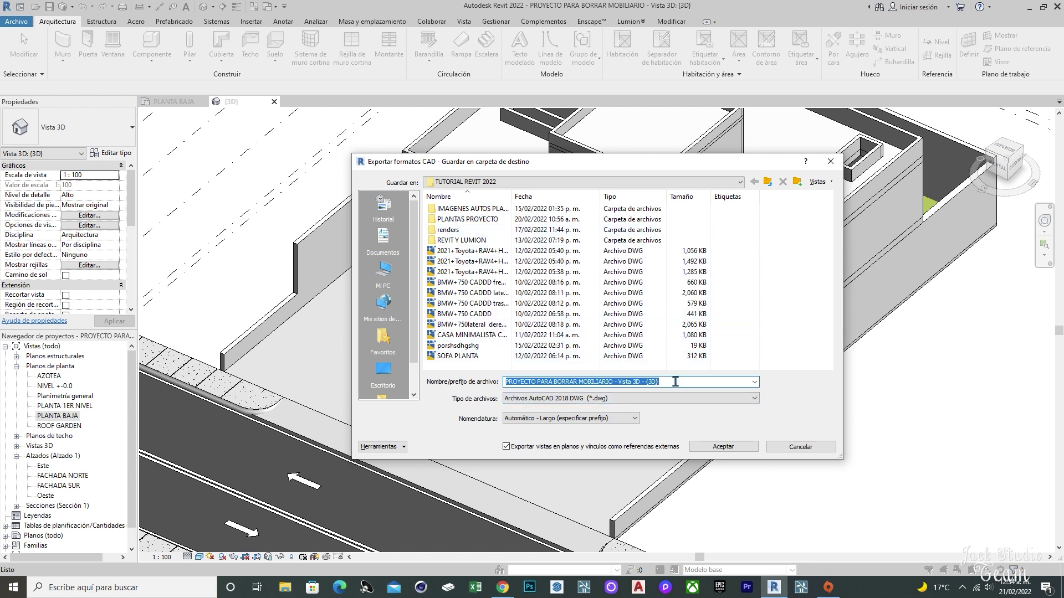
pyautogui.click(705, 448)
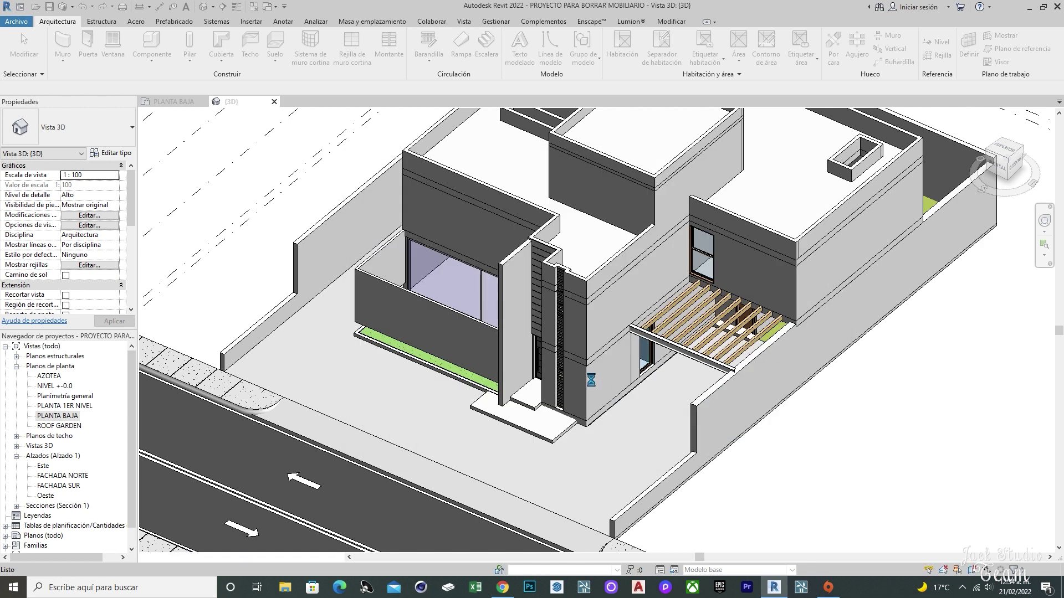
pyautogui.click(285, 586)
# Open the exported DWG from the TUTORIAL REVIT 2022 folder in AutoCAD 2020 and pan over the house
pyautogui.doubleClick(594, 147)
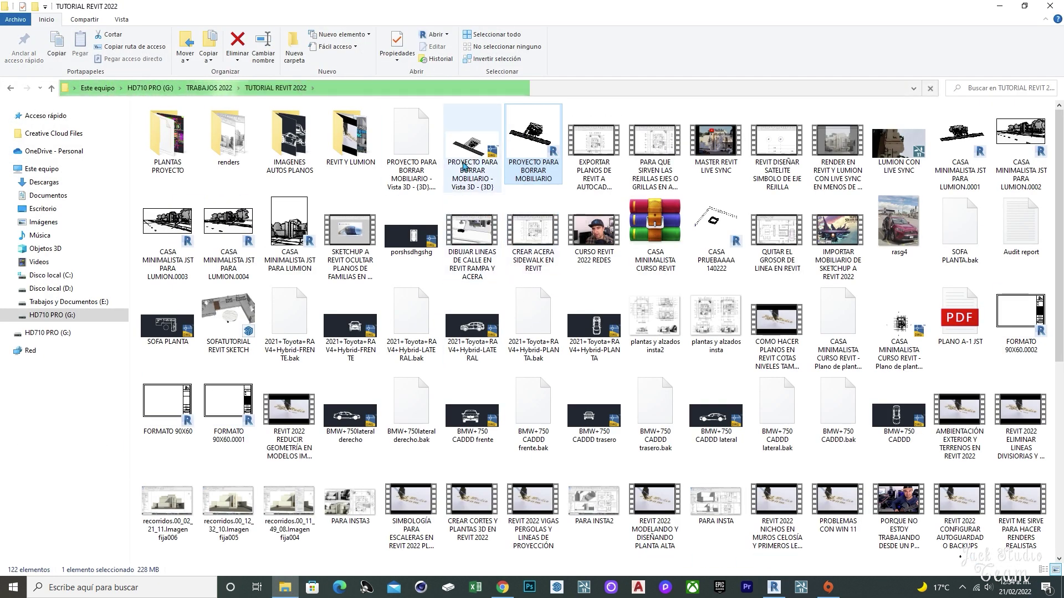
pyautogui.doubleClick(472, 166)
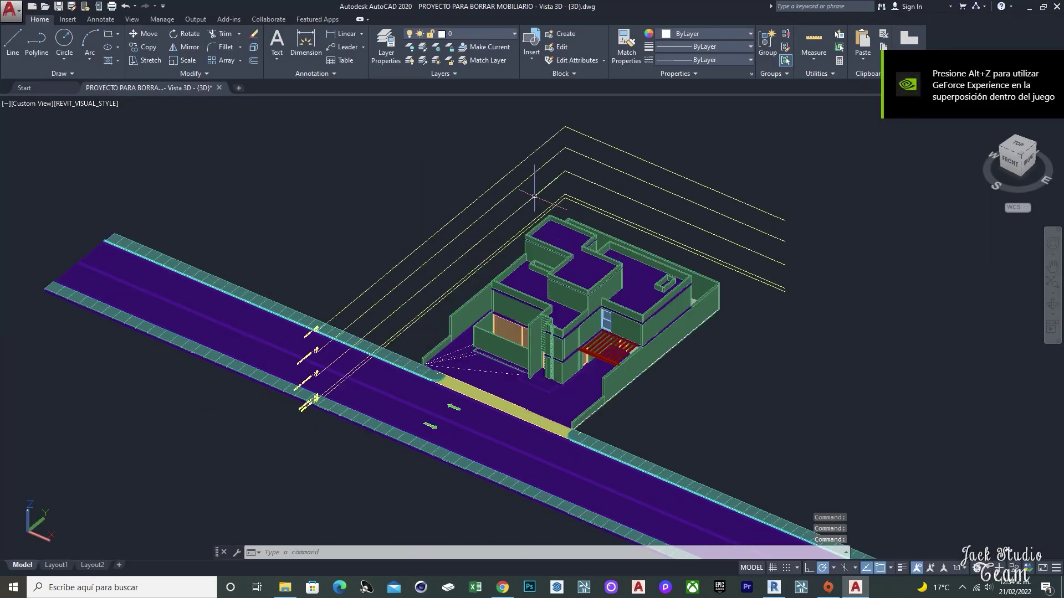
pyautogui.scroll(2, 526, 333)
pyautogui.moveTo(561, 350); pyautogui.dragTo(528, 339, button='middle')
pyautogui.scroll(-3, 597, 260)
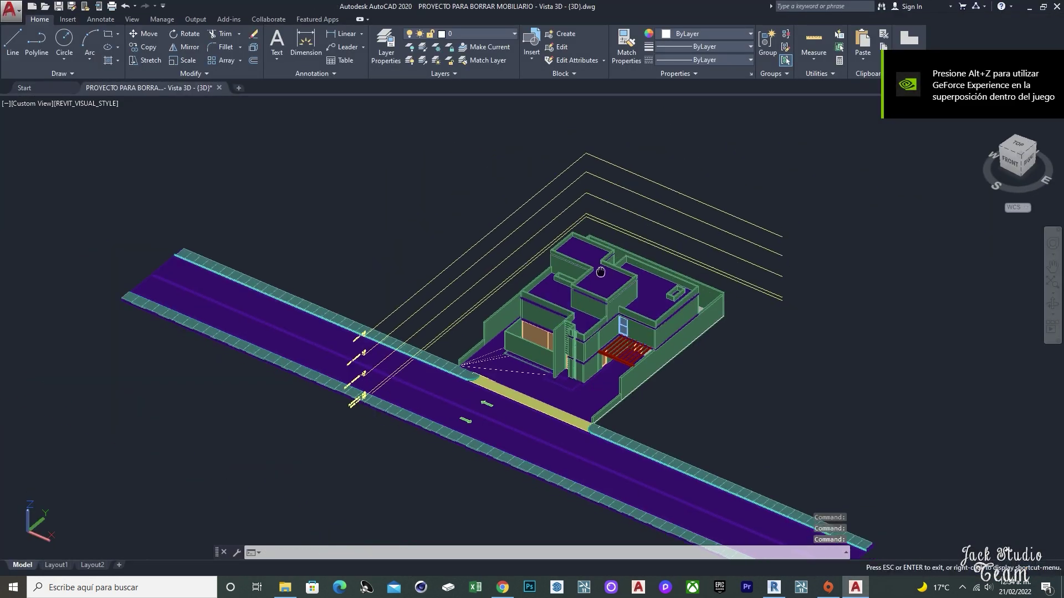
pyautogui.click(610, 125)
# Delete the four yellow lines and the small yellow marks beside the road
pyautogui.click(540, 224)
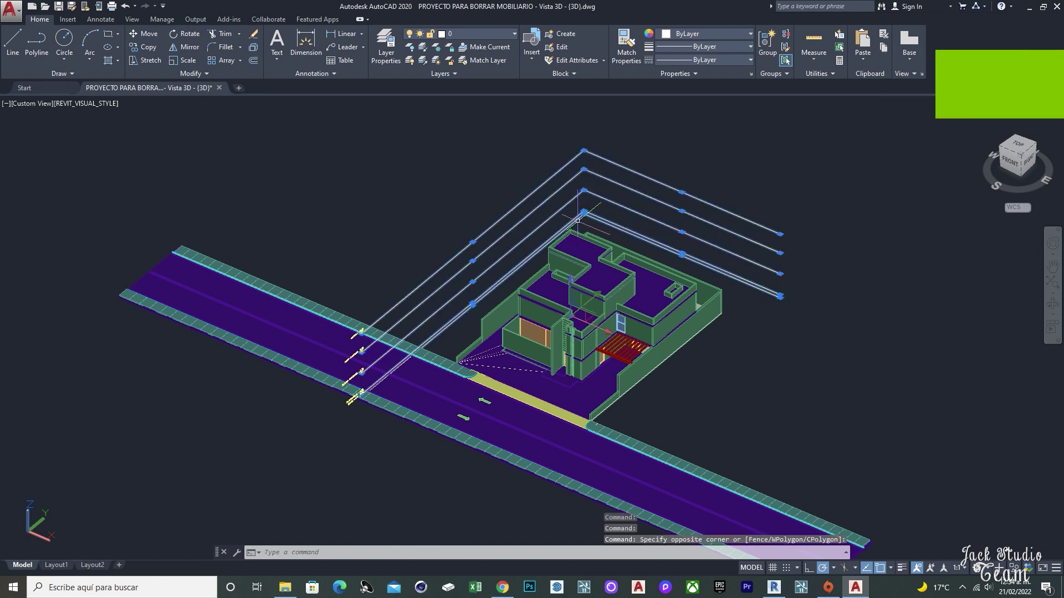
pyautogui.press('Delete')
pyautogui.click(332, 296)
pyautogui.click(368, 443)
pyautogui.press('Delete')
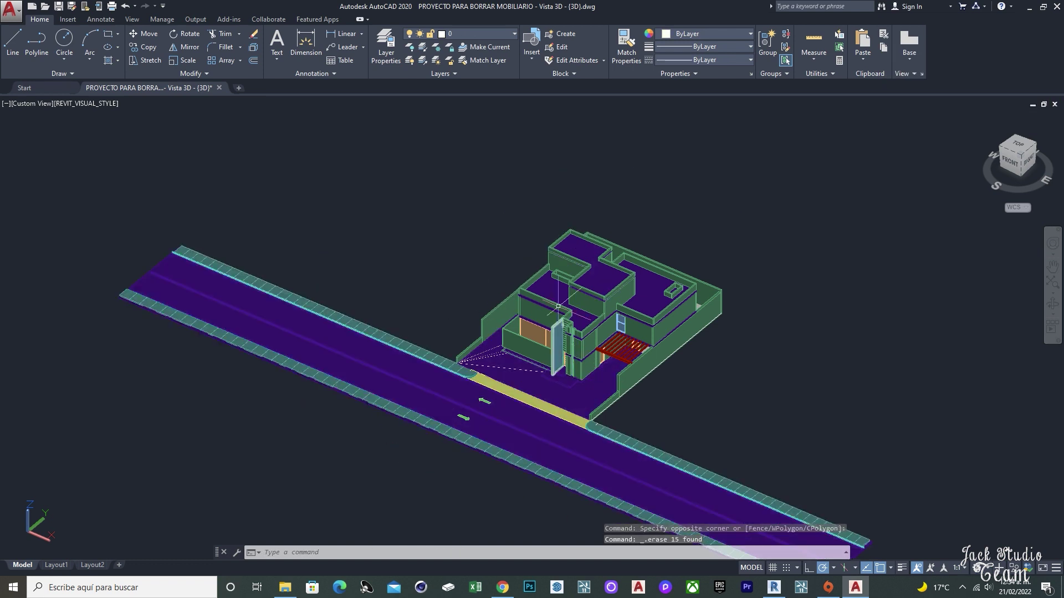
# Orbit around the house to inspect it, and delete the glass panel on the upper front
pyautogui.moveTo(561, 335)
pyautogui.keyDown('shift'); pyautogui.mouseDown(button='middle')
pyautogui.moveTo(767, 322)
pyautogui.moveTo(539, 365)
pyautogui.mouseUp(button='middle'); pyautogui.keyUp('shift')
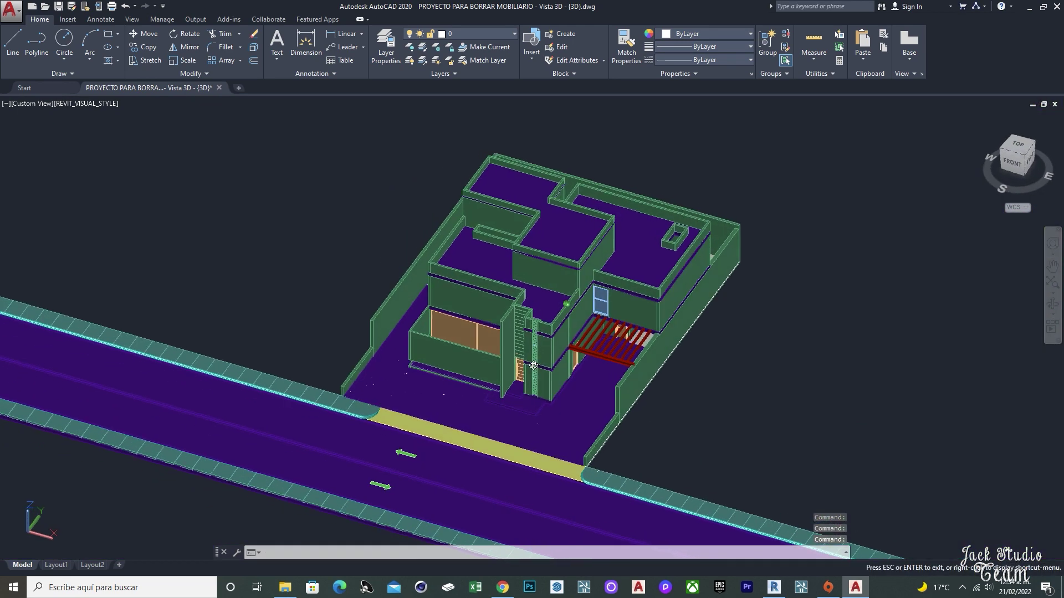
pyautogui.scroll(5, 667, 341)
pyautogui.scroll(-5, 668, 340)
pyautogui.keyDown('shift'); pyautogui.moveTo(668, 340); pyautogui.dragTo(685, 370, button='middle'); pyautogui.keyUp('shift')
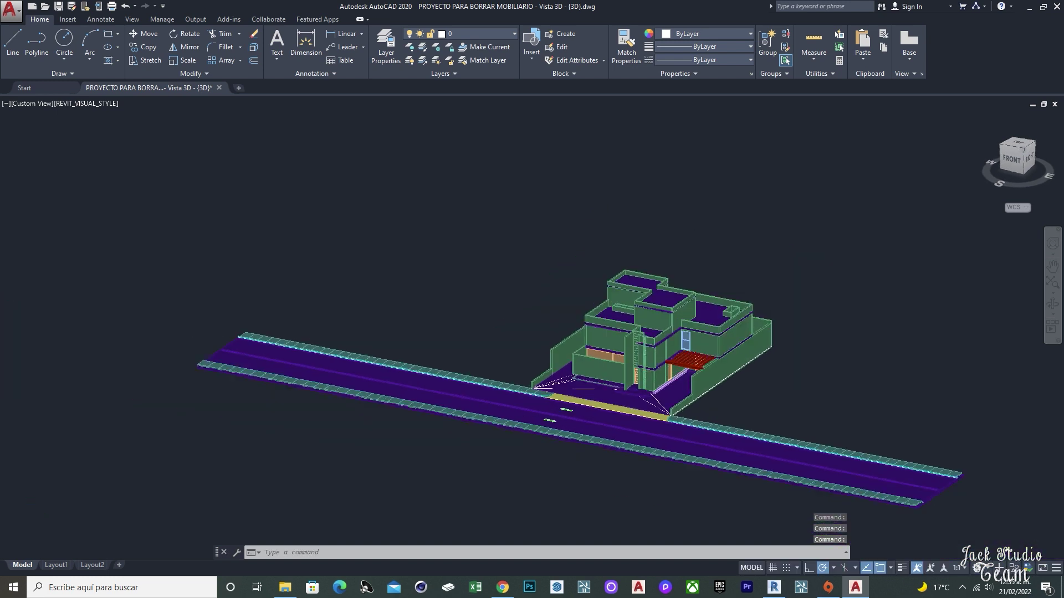
pyautogui.scroll(5, 654, 387)
pyautogui.scroll(1, 622, 405)
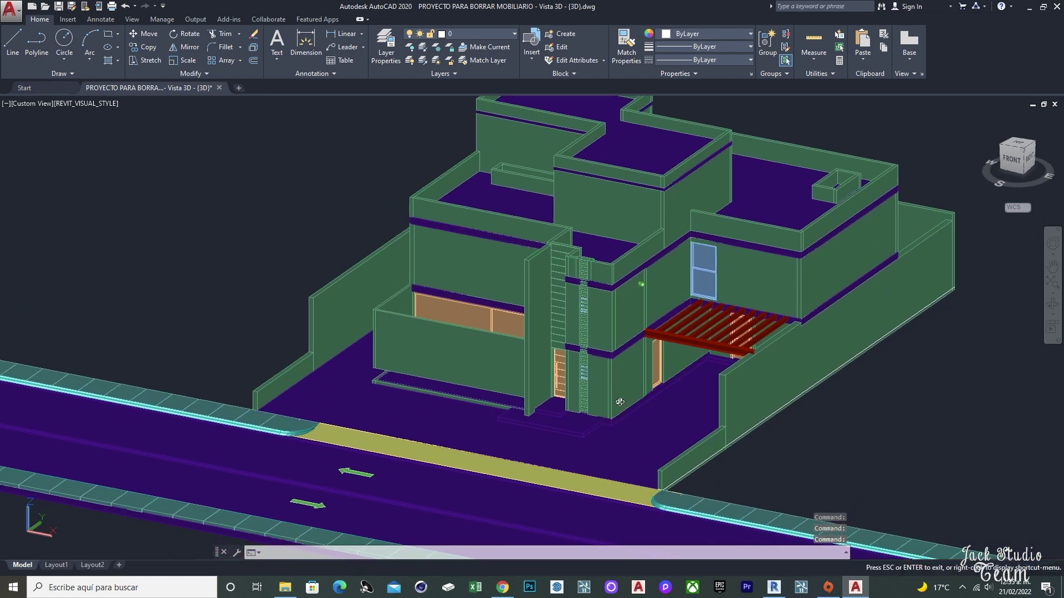
pyautogui.keyDown('shift'); pyautogui.moveTo(622, 405); pyautogui.dragTo(637, 363, button='middle'); pyautogui.keyUp('shift')
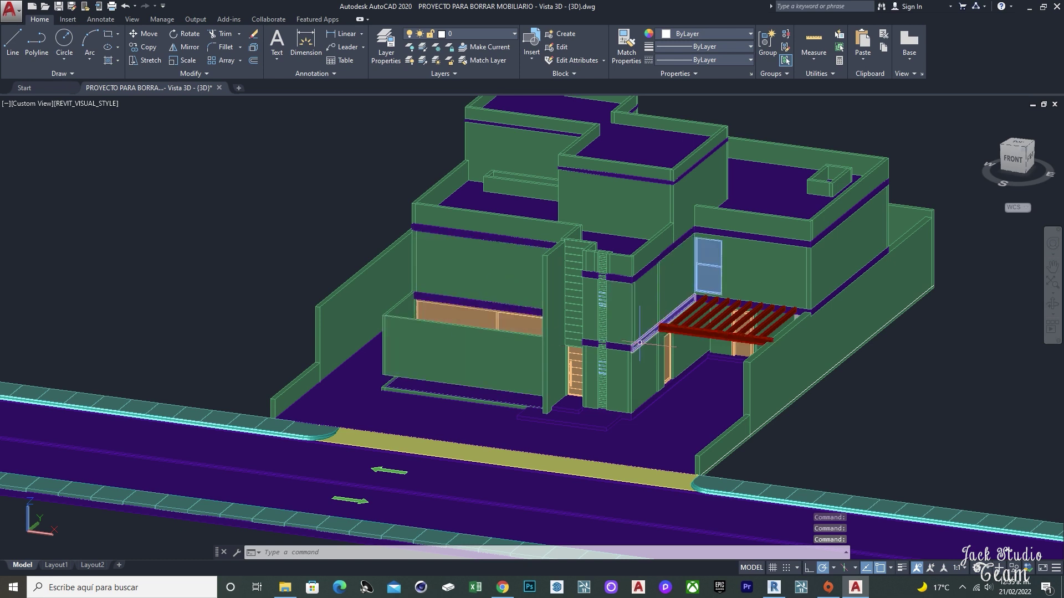
pyautogui.scroll(4, 639, 343)
pyautogui.scroll(-3, 680, 364)
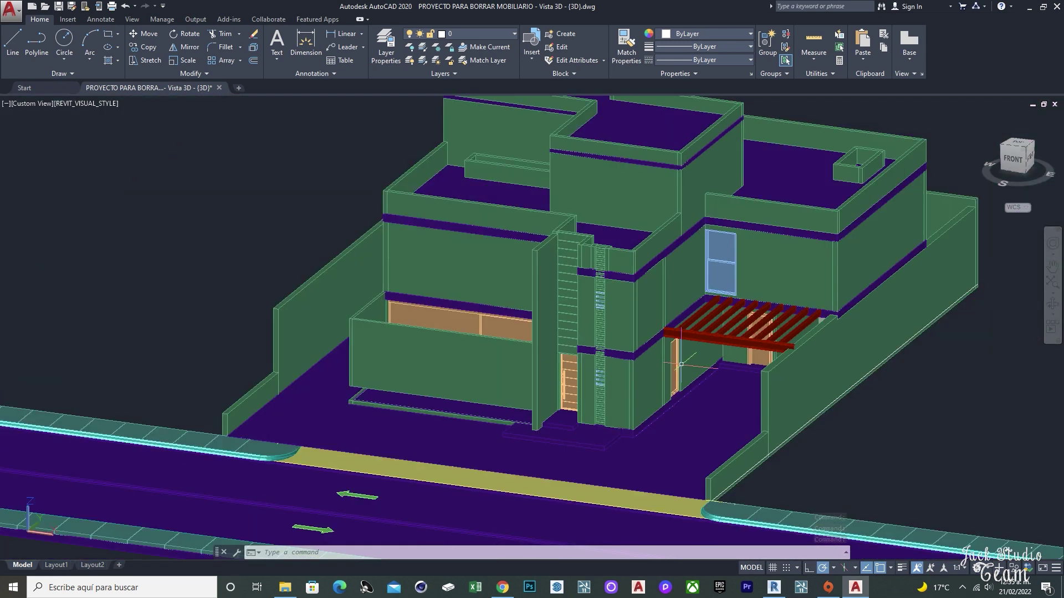
pyautogui.scroll(-4, 680, 364)
pyautogui.moveTo(681, 364)
pyautogui.keyDown('shift'); pyautogui.mouseDown(button='middle')
pyautogui.moveTo(565, 368)
pyautogui.moveTo(640, 337)
pyautogui.mouseUp(button='middle'); pyautogui.keyUp('shift')
pyautogui.scroll(3, 565, 367)
pyautogui.scroll(2, 639, 337)
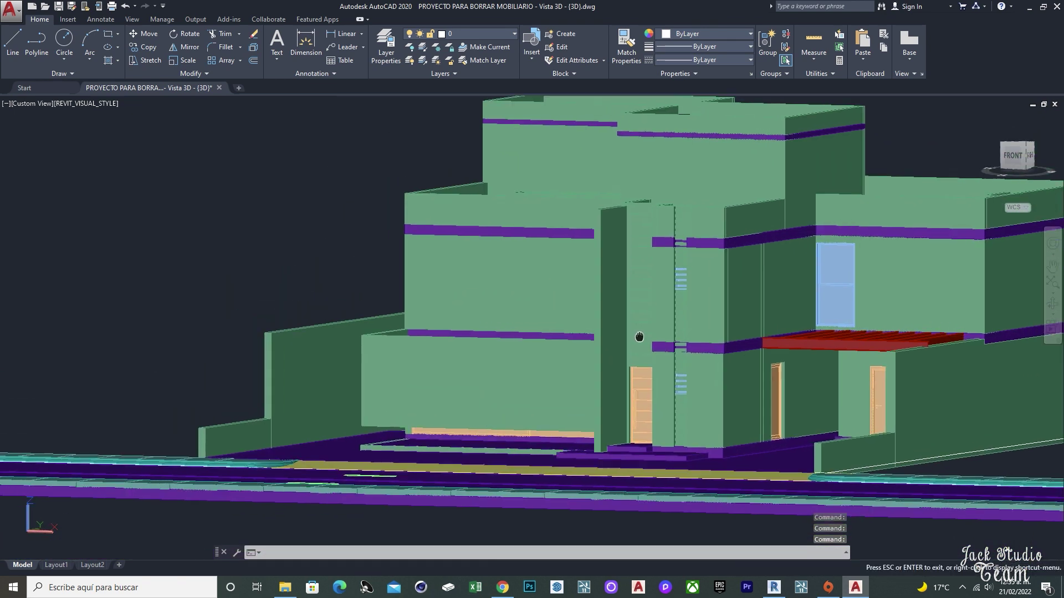
pyautogui.scroll(-2, 639, 337)
pyautogui.keyDown('shift'); pyautogui.moveTo(640, 337); pyautogui.dragTo(591, 396, button='middle'); pyautogui.keyUp('shift')
pyautogui.scroll(2, 592, 397)
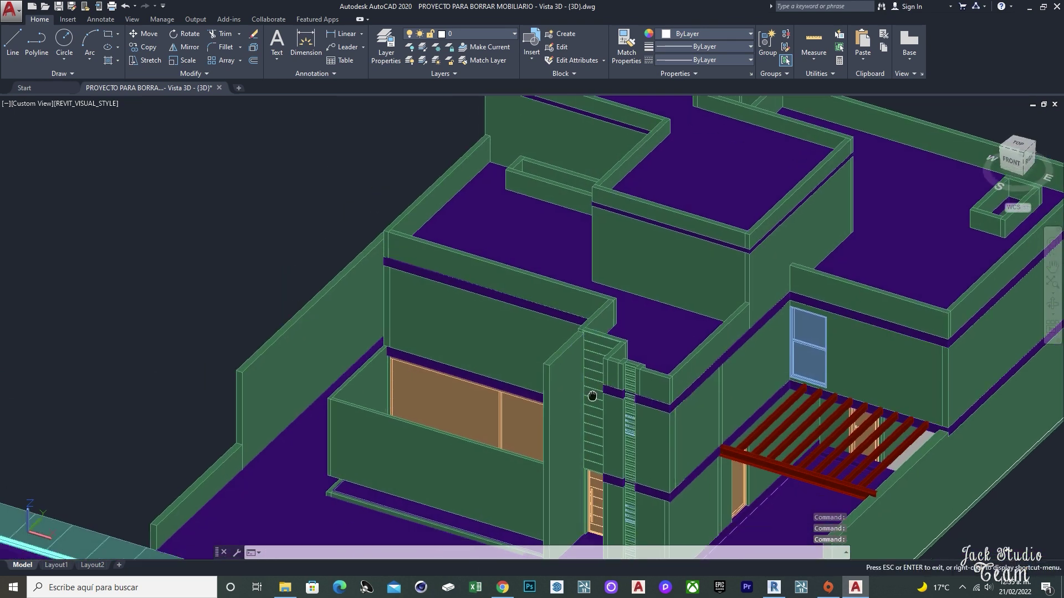
pyautogui.scroll(-1, 592, 396)
pyautogui.scroll(-3, 592, 396)
pyautogui.scroll(3, 584, 380)
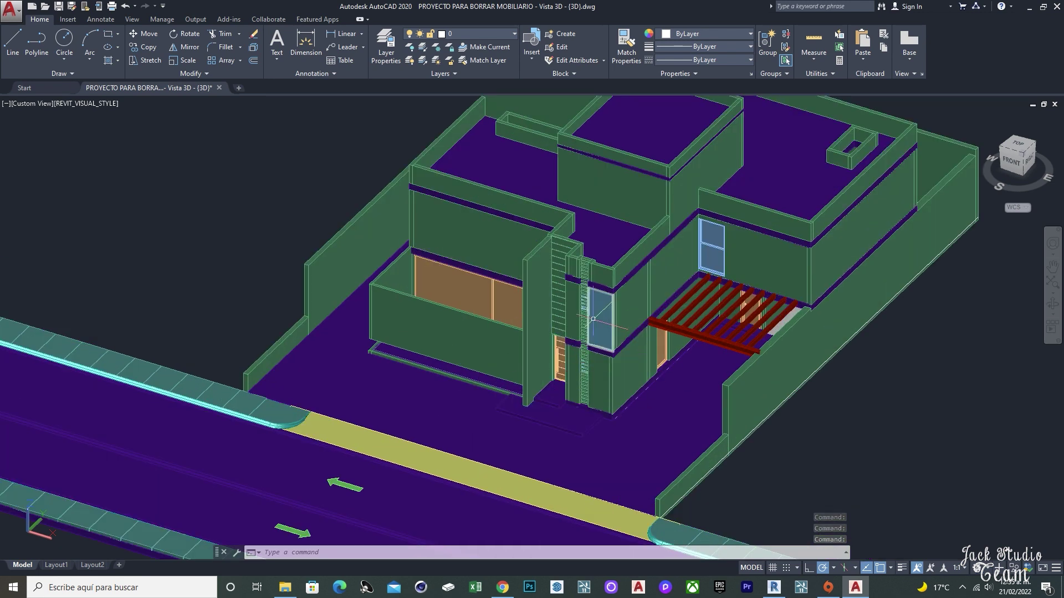
pyautogui.keyDown('shift'); pyautogui.moveTo(593, 319); pyautogui.dragTo(508, 276, button='middle'); pyautogui.keyUp('shift')
pyautogui.press('Delete')
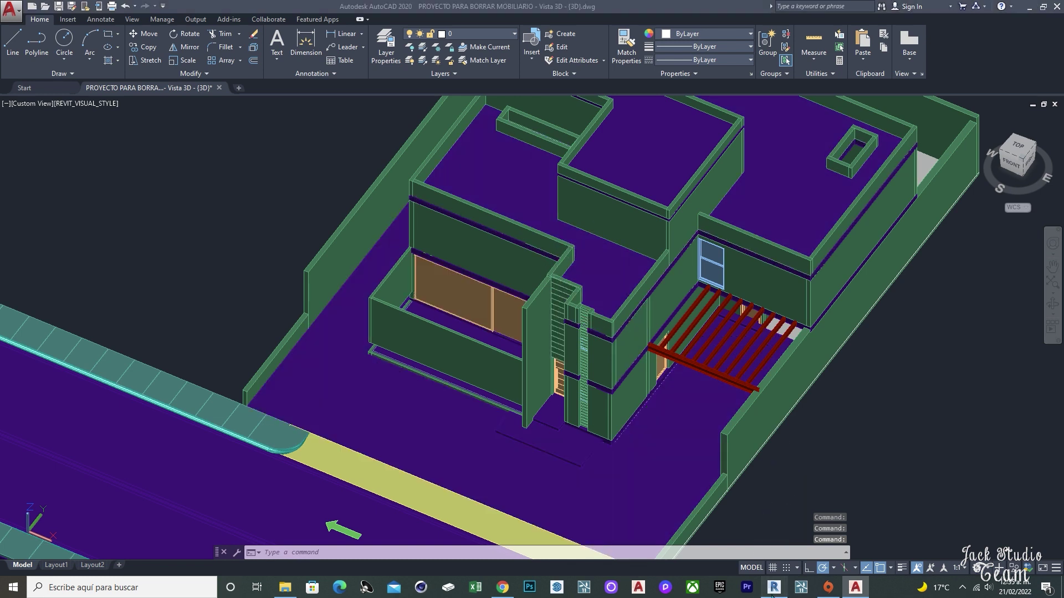
# Return to Revit and orbit the house back to an angled 3D view
pyautogui.click(774, 587)
pyautogui.keyDown('shift'); pyautogui.moveTo(693, 361); pyautogui.dragTo(767, 261, button='middle'); pyautogui.keyUp('shift')
pyautogui.moveTo(592, 251)
pyautogui.keyDown('shift'); pyautogui.mouseDown(button='middle')
pyautogui.moveTo(725, 217)
pyautogui.moveTo(617, 338)
pyautogui.moveTo(633, 344)
pyautogui.moveTo(677, 299)
pyautogui.mouseUp(button='middle'); pyautogui.keyUp('shift')
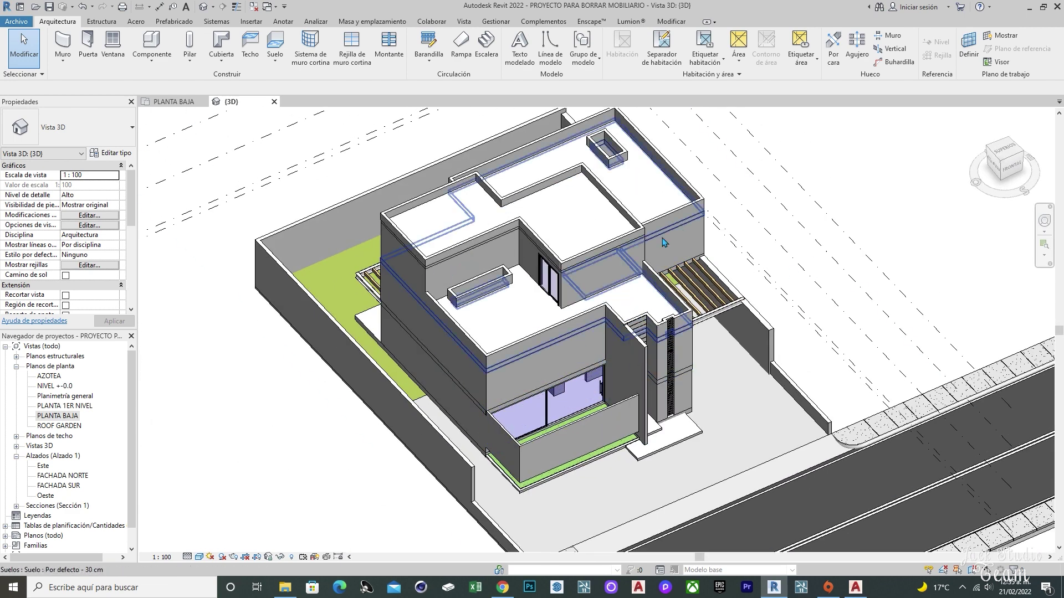
pyautogui.moveTo(581, 374)
pyautogui.keyDown('shift'); pyautogui.mouseDown(button='middle')
pyautogui.moveTo(385, 321)
pyautogui.moveTo(634, 399)
pyautogui.mouseUp(button='middle'); pyautogui.keyUp('shift')
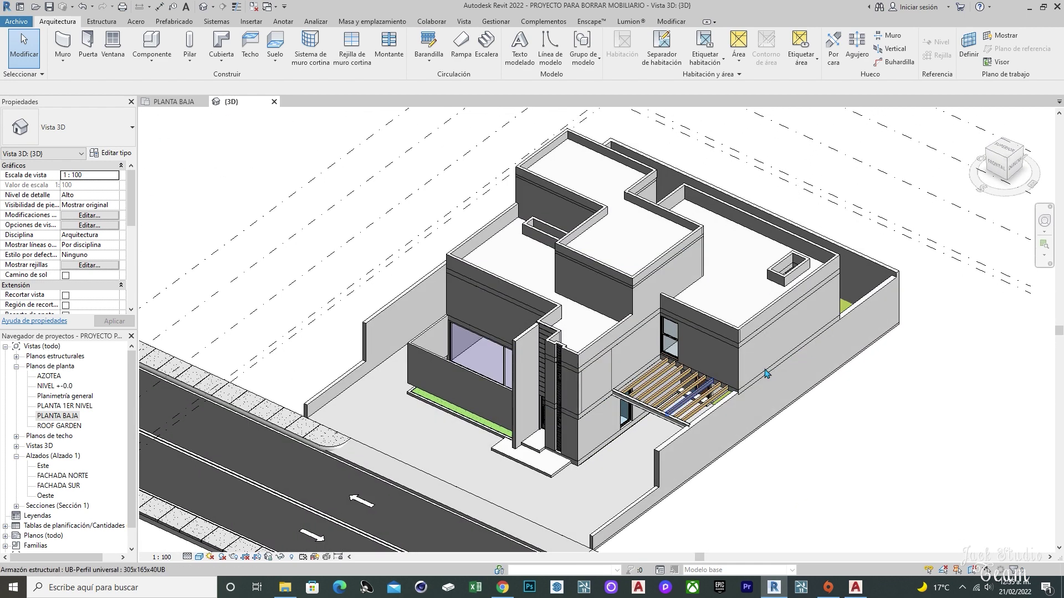
pyautogui.keyDown('shift'); pyautogui.moveTo(559, 406); pyautogui.dragTo(691, 474, button='middle'); pyautogui.keyUp('shift')
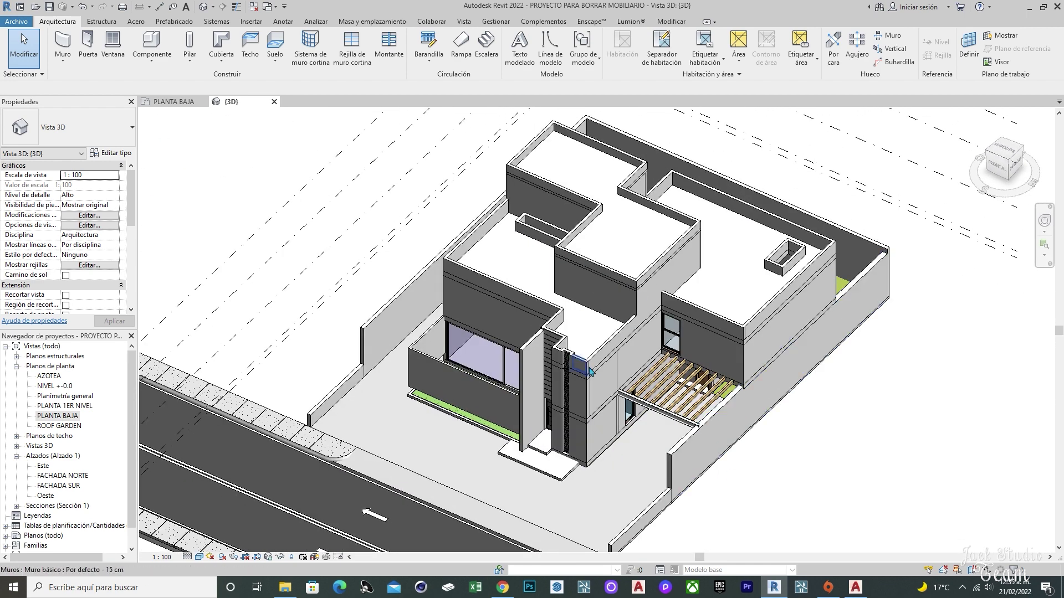
pyautogui.scroll(2, 581, 353)
pyautogui.scroll(2, 579, 344)
pyautogui.scroll(1, 577, 332)
pyautogui.scroll(2, 570, 316)
pyautogui.keyDown('shift'); pyautogui.moveTo(569, 316); pyautogui.dragTo(833, 464, button='middle'); pyautogui.keyUp('shift')
# Switch to AutoCAD and orbit the exported drawing to face the house front
pyautogui.click(855, 588)
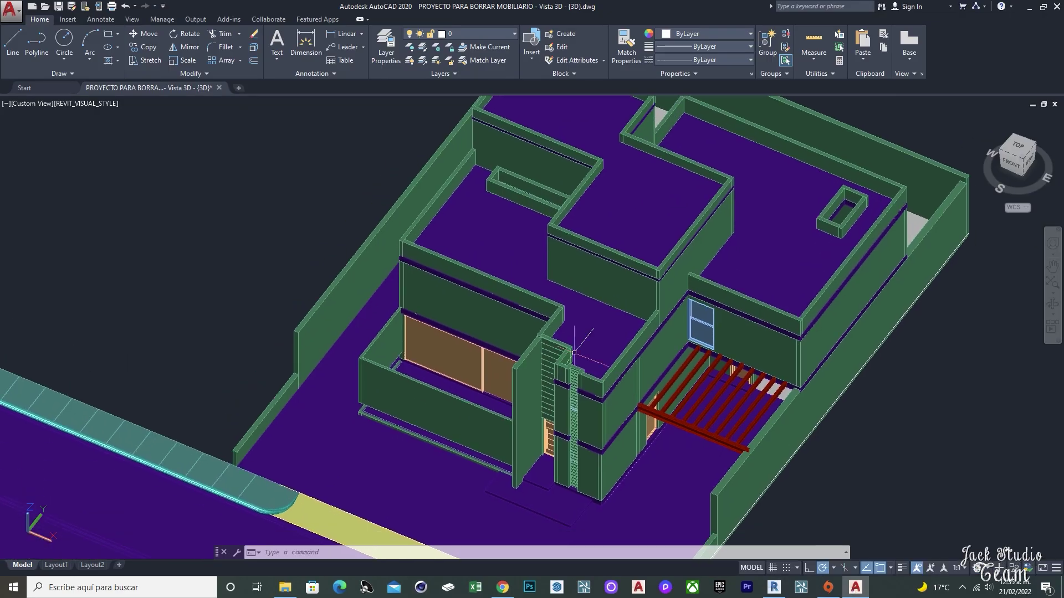
pyautogui.keyDown('shift'); pyautogui.moveTo(532, 332); pyautogui.dragTo(577, 281, button='middle'); pyautogui.keyUp('shift')
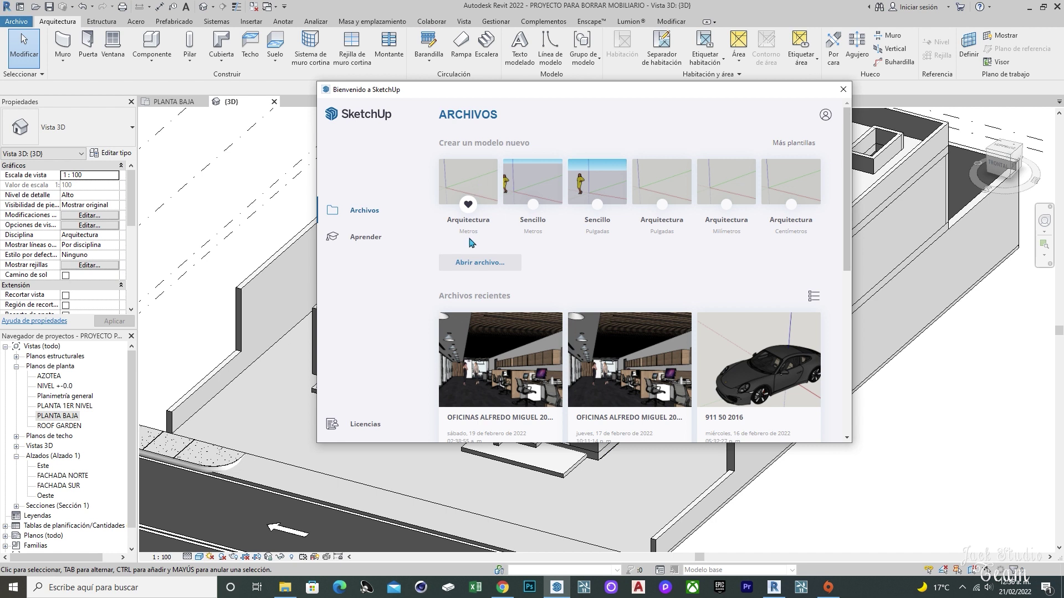
# Start a new Arquitectura Metros model and import the house AutoCAD (*.dwg) file from TUTORIAL REVIT 2022
pyautogui.click(470, 187)
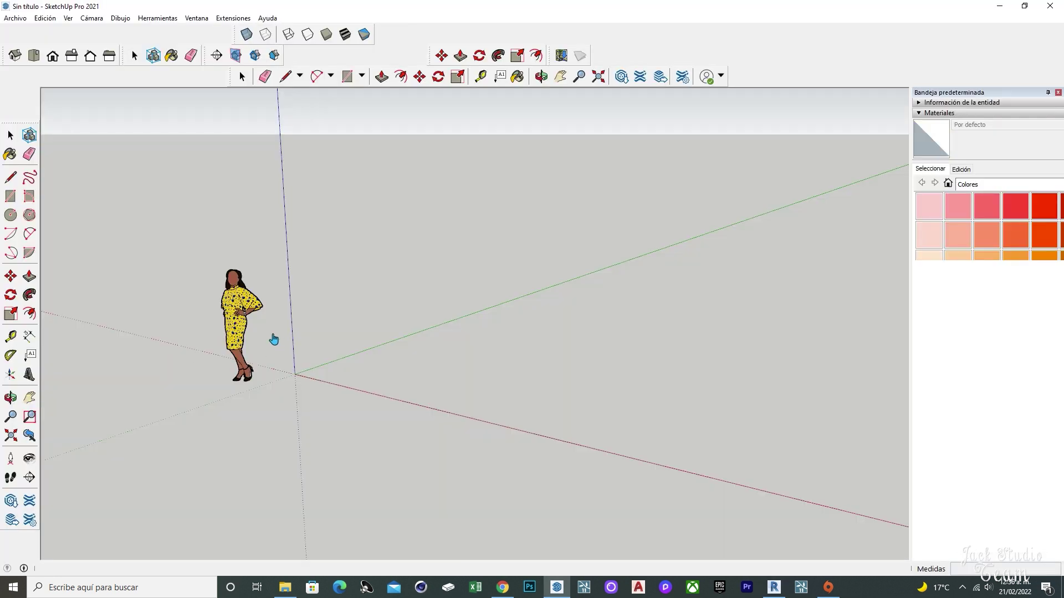
pyautogui.moveTo(274, 339)
pyautogui.mouseDown(button='middle')
pyautogui.moveTo(422, 382)
pyautogui.moveTo(390, 377)
pyautogui.mouseUp(button='middle')
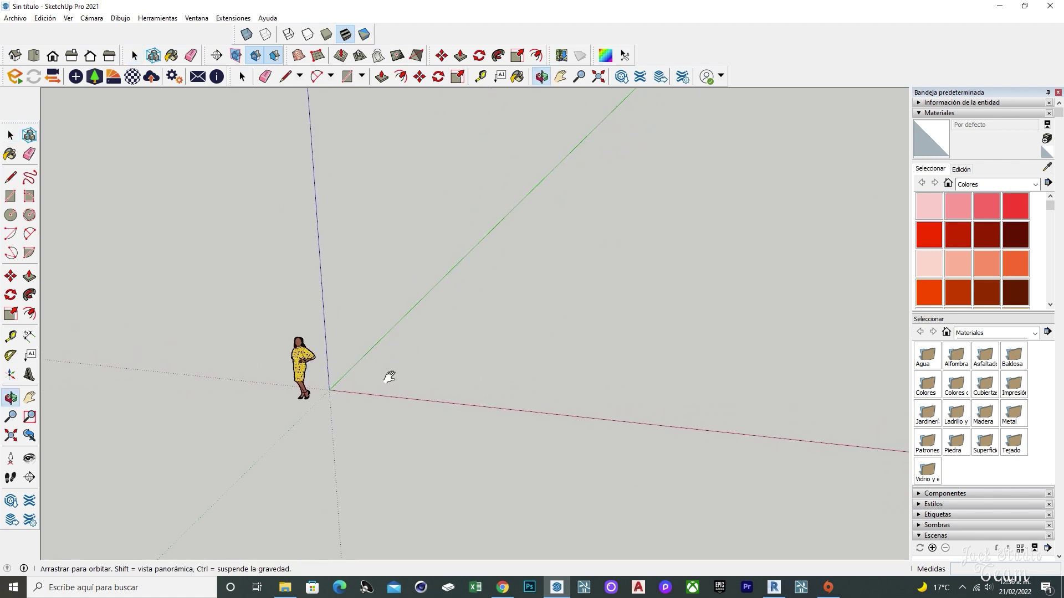
pyautogui.click(17, 18)
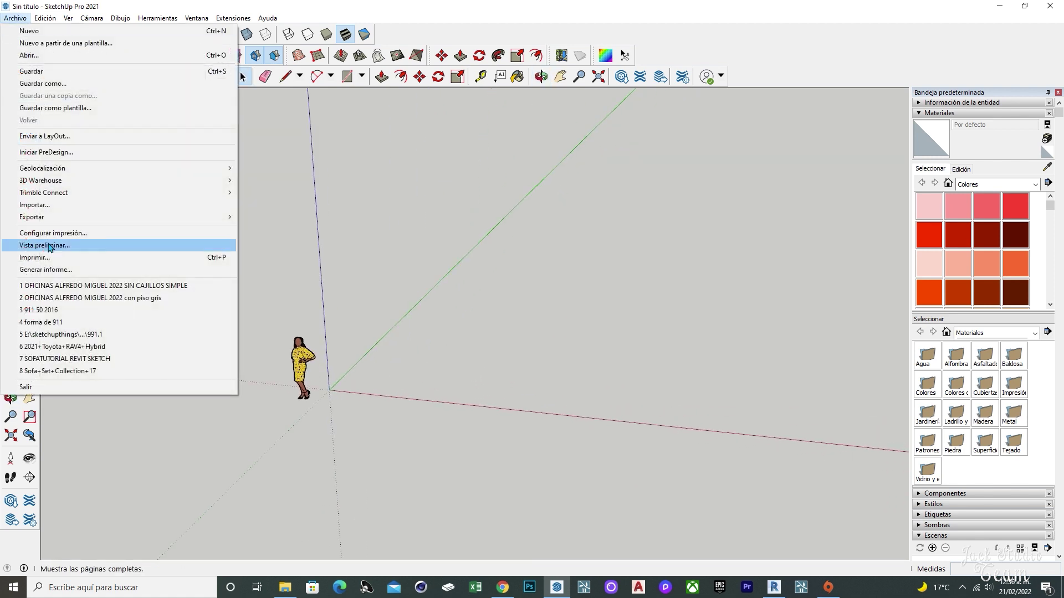
pyautogui.click(50, 206)
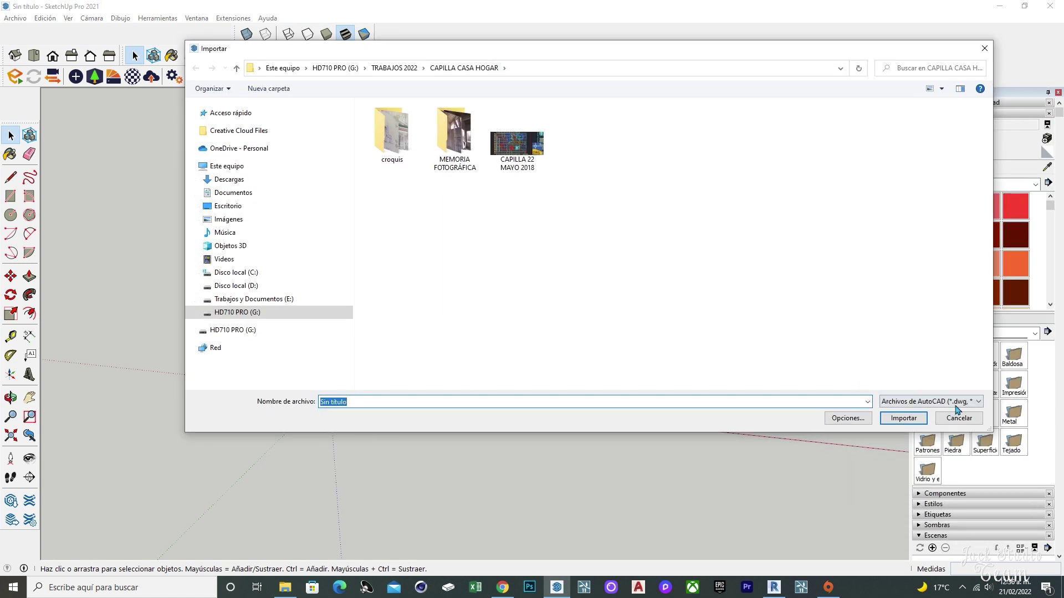
pyautogui.click(940, 401)
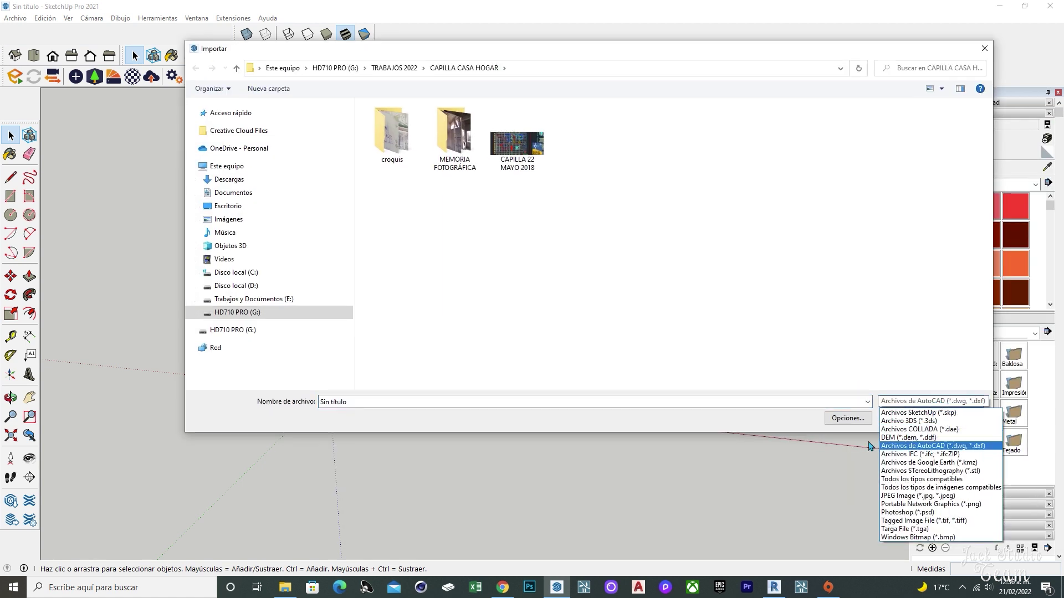
pyautogui.click(784, 427)
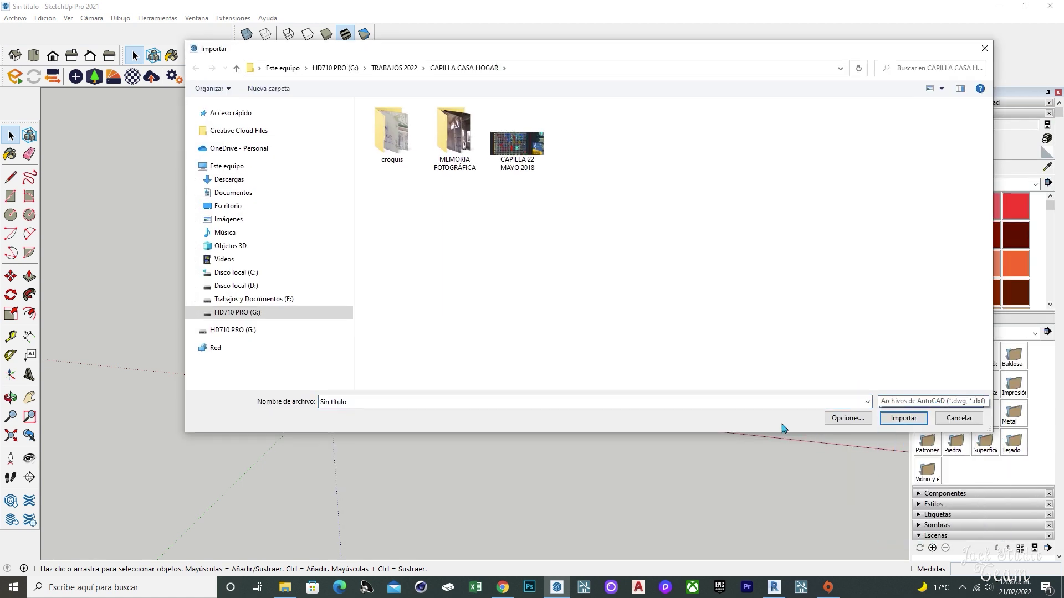
pyautogui.click(385, 71)
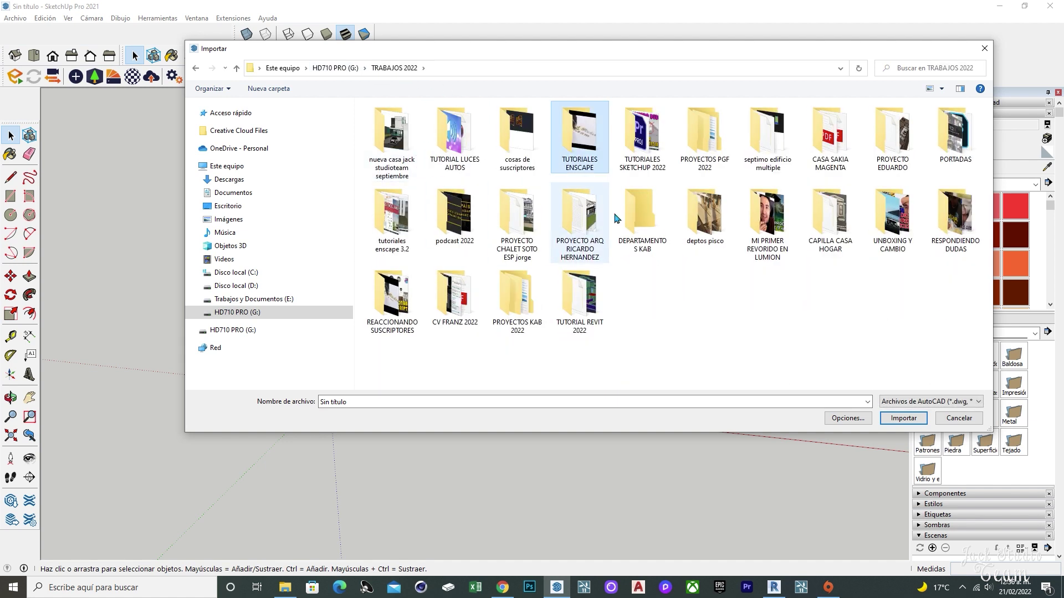
pyautogui.doubleClick(579, 297)
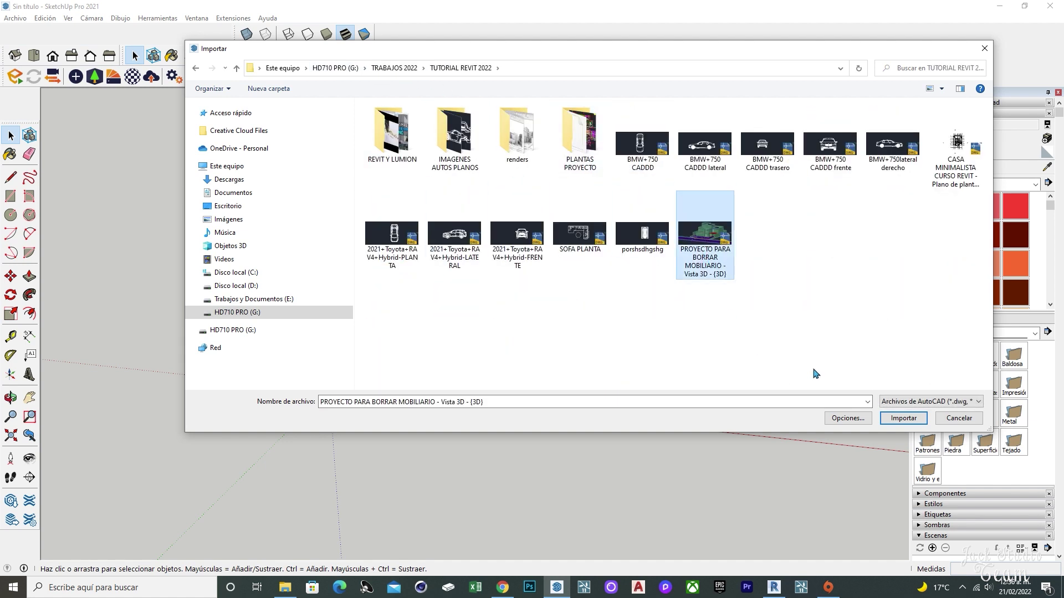
pyautogui.click(895, 425)
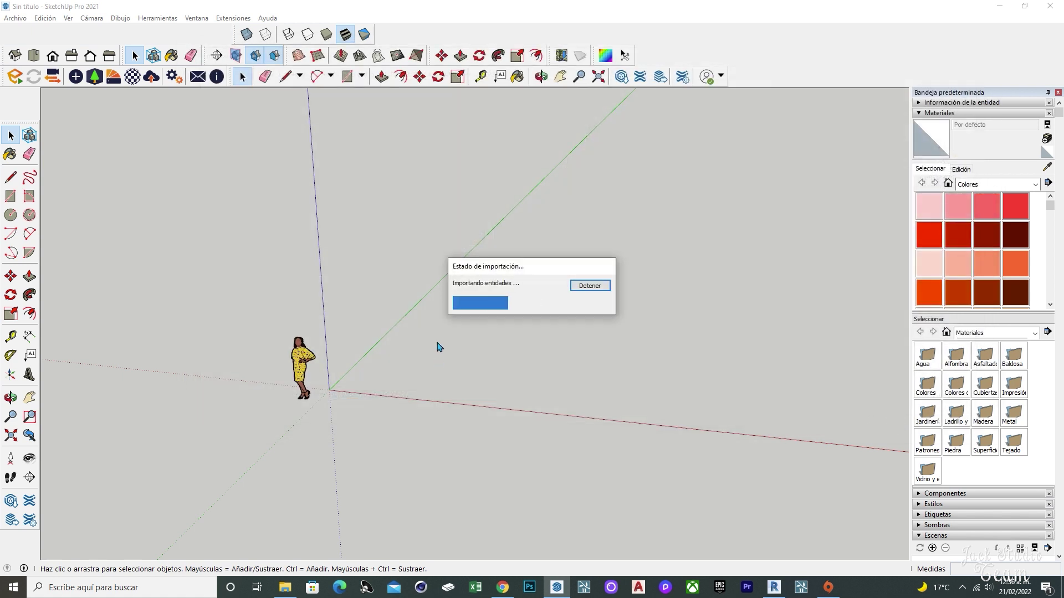
# Close the import summary and move the imported house-and-road group into position
pyautogui.click(598, 384)
pyautogui.moveTo(403, 288); pyautogui.dragTo(518, 273, button='middle')
pyautogui.click(518, 273)
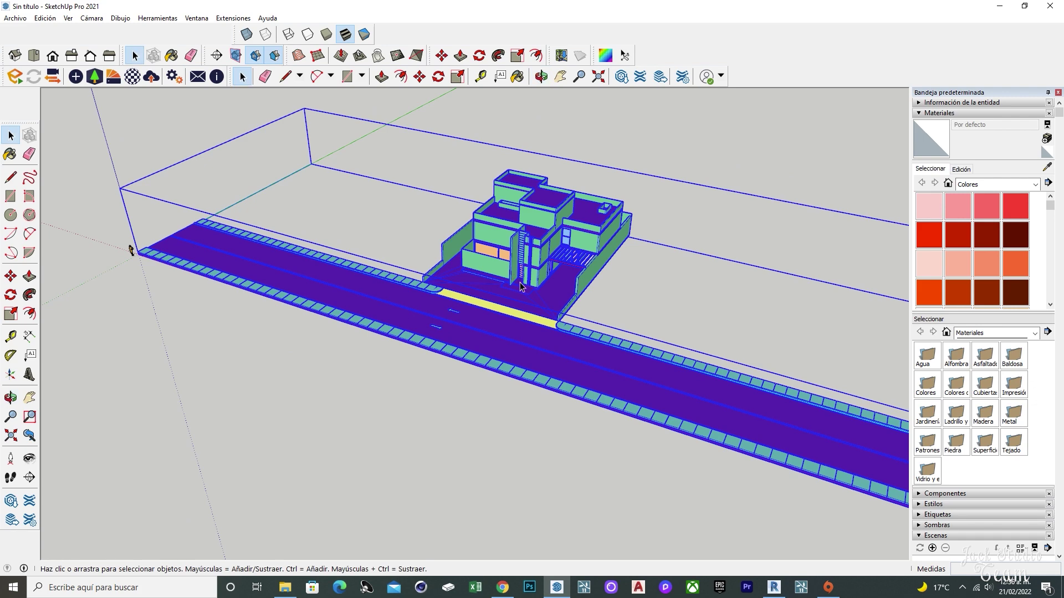
pyautogui.press('m')
pyautogui.moveTo(518, 272); pyautogui.dragTo(485, 253, button='middle')
# Orbit to a frontal view of the house and select the scale figure
pyautogui.scroll(3, 484, 254)
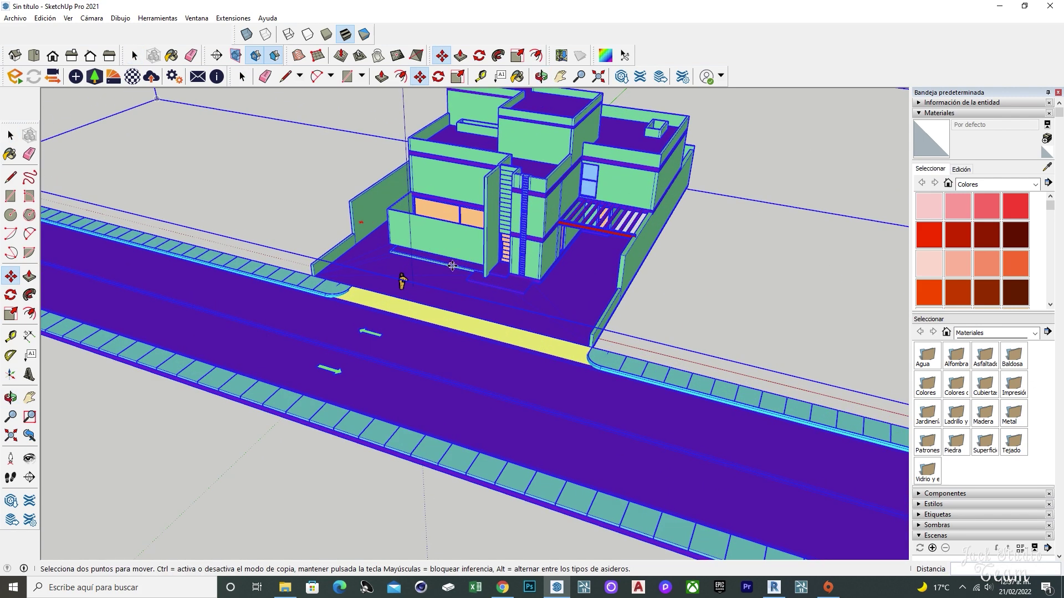
pyautogui.scroll(3, 484, 253)
pyautogui.scroll(3, 484, 254)
pyautogui.moveTo(534, 277); pyautogui.dragTo(717, 223, button='middle')
pyautogui.scroll(-3, 717, 224)
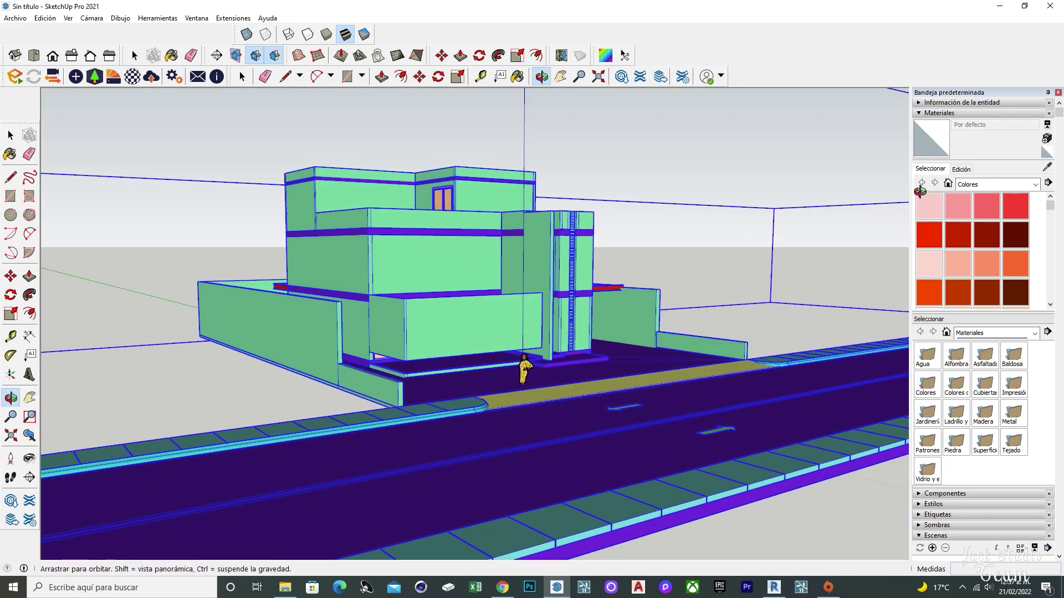
pyautogui.moveTo(522, 368); pyautogui.dragTo(565, 318, button='middle')
pyautogui.scroll(5, 565, 318)
pyautogui.press('space')
pyautogui.click(588, 391)
pyautogui.moveTo(593, 406); pyautogui.dragTo(483, 344, button='middle')
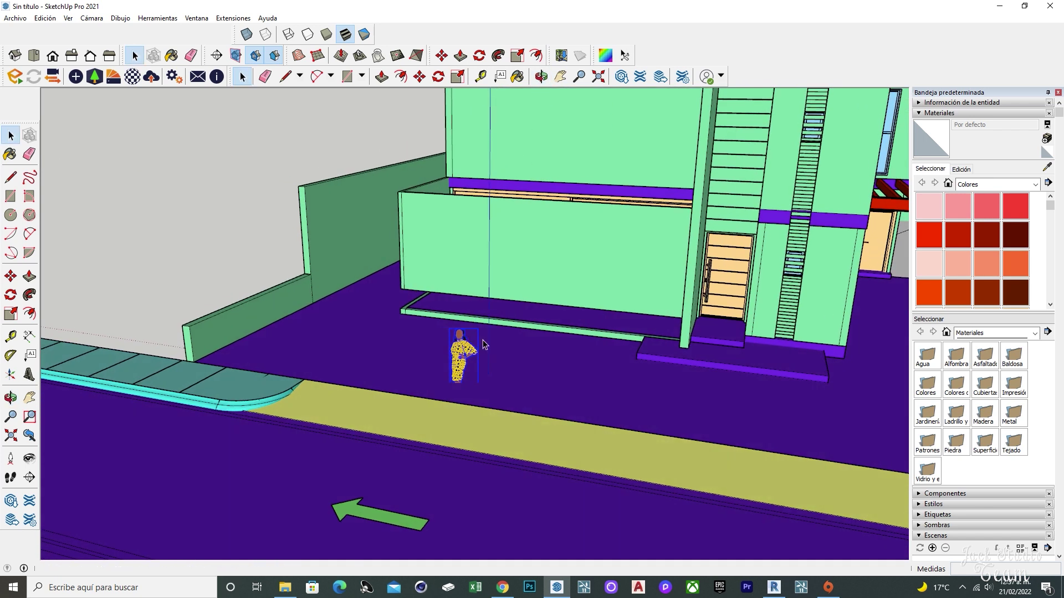
pyautogui.click(1050, 141)
pyautogui.write('HSDJDSJ')
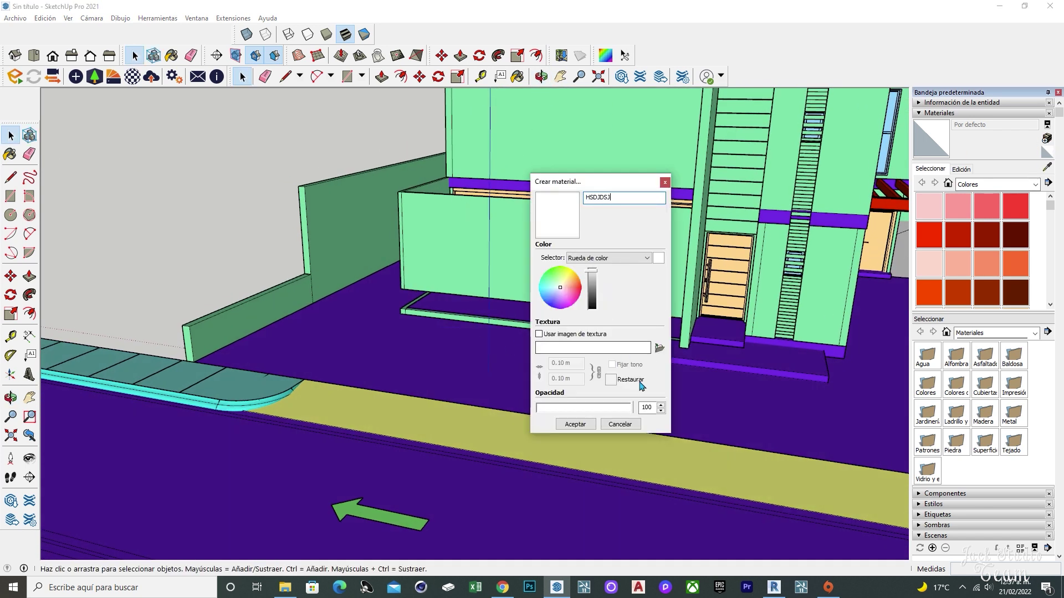
# Create the new light grey material and paint the front wall panel with it
pyautogui.click(588, 425)
pyautogui.click(565, 266)
pyautogui.moveTo(565, 266)
pyautogui.mouseDown(button='middle')
pyautogui.moveTo(491, 148)
pyautogui.moveTo(549, 270)
pyautogui.moveTo(498, 226)
pyautogui.moveTo(552, 208)
pyautogui.mouseUp(button='middle')
pyautogui.moveTo(427, 235)
pyautogui.mouseDown(button='middle')
pyautogui.moveTo(641, 271)
pyautogui.moveTo(595, 260)
pyautogui.moveTo(685, 378)
pyautogui.moveTo(778, 353)
pyautogui.moveTo(567, 308)
pyautogui.mouseUp(button='middle')
pyautogui.scroll(2, 595, 260)
pyautogui.scroll(2, 595, 261)
pyautogui.scroll(-5, 685, 378)
pyautogui.scroll(-3, 677, 380)
pyautogui.scroll(3, 566, 308)
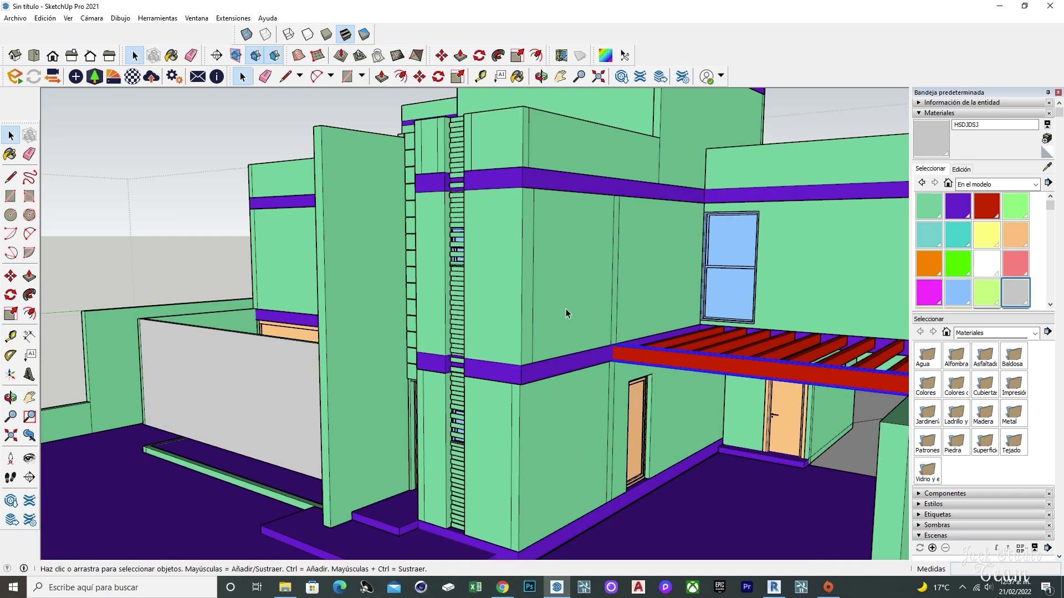
# Select the whole model, then the street surface, and view the house front from above
pyautogui.hotkey('ctrl', 'a')
pyautogui.moveTo(563, 314)
pyautogui.mouseDown(button='middle')
pyautogui.moveTo(627, 388)
pyautogui.moveTo(510, 352)
pyautogui.moveTo(506, 332)
pyautogui.moveTo(368, 314)
pyautogui.moveTo(493, 352)
pyautogui.moveTo(554, 338)
pyautogui.moveTo(328, 503)
pyautogui.moveTo(471, 409)
pyautogui.moveTo(689, 360)
pyautogui.moveTo(468, 386)
pyautogui.mouseUp(button='middle')
pyautogui.scroll(-3, 498, 368)
pyautogui.hotkey('ctrl', 't')
pyautogui.click(558, 427)
pyautogui.moveTo(552, 390)
pyautogui.mouseDown(button='middle')
pyautogui.moveTo(706, 356)
pyautogui.moveTo(795, 308)
pyautogui.moveTo(820, 308)
pyautogui.moveTo(646, 273)
pyautogui.mouseUp(button='middle')
pyautogui.moveTo(535, 265); pyautogui.dragTo(576, 338, button='middle')
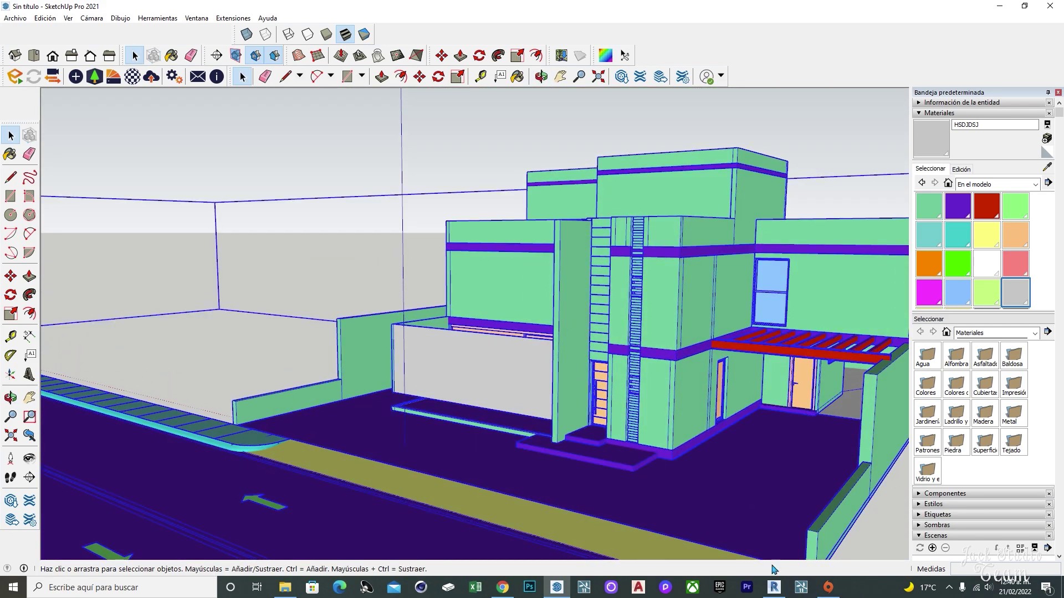
# Switch back to Revit and bring up its export options
pyautogui.click(774, 587)
pyautogui.moveTo(434, 249)
pyautogui.keyDown('shift'); pyautogui.mouseDown(button='middle')
pyautogui.moveTo(403, 162)
pyautogui.moveTo(582, 297)
pyautogui.moveTo(554, 277)
pyautogui.mouseUp(button='middle'); pyautogui.keyUp('shift')
pyautogui.click(18, 23)
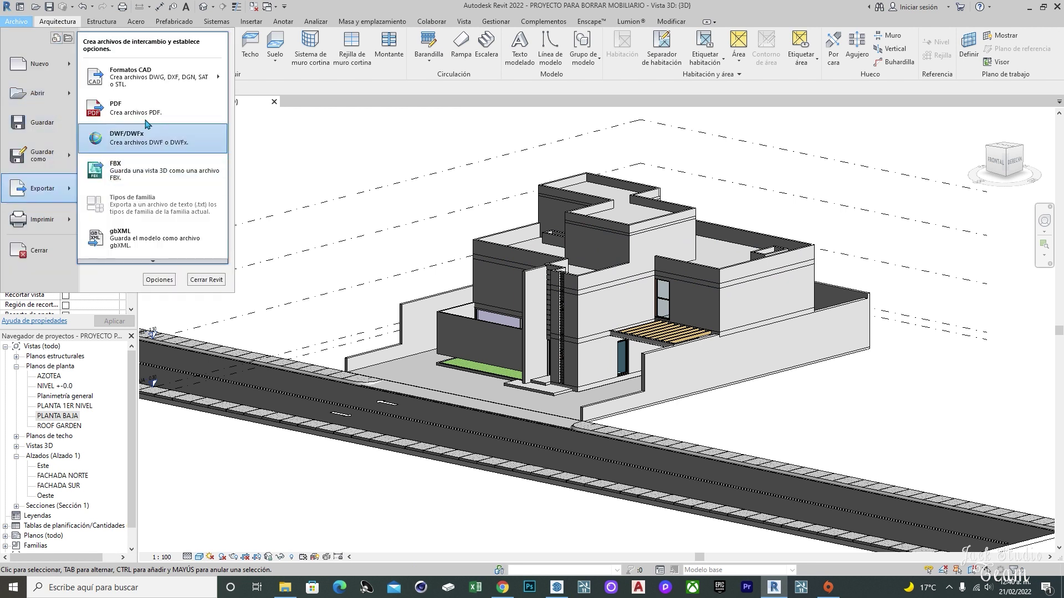
# In Revit, check the DWG export setup's solids and general options and save the DWG export
pyautogui.press('Escape')
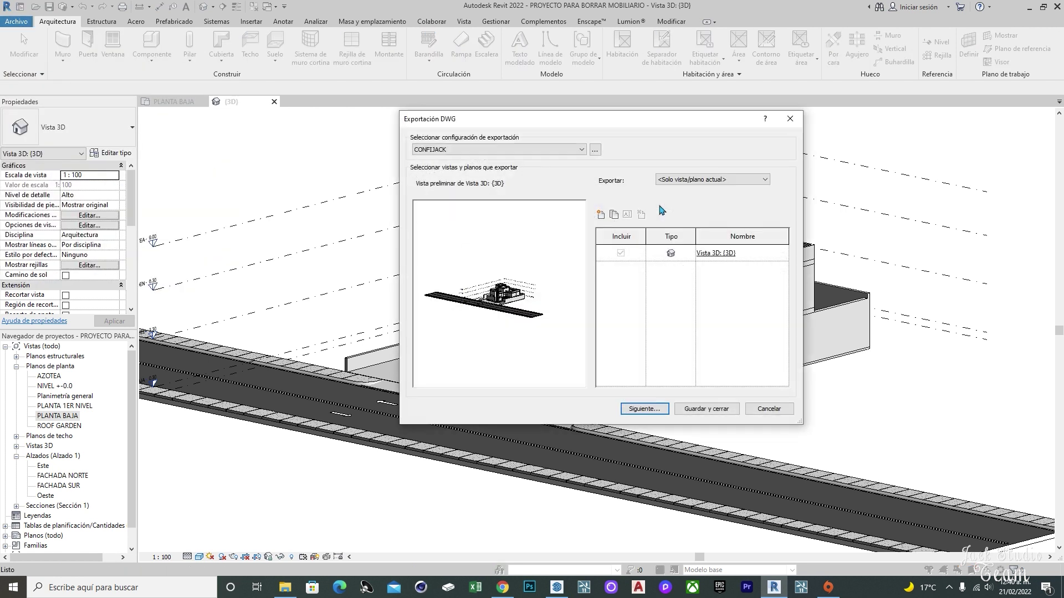
pyautogui.click(595, 150)
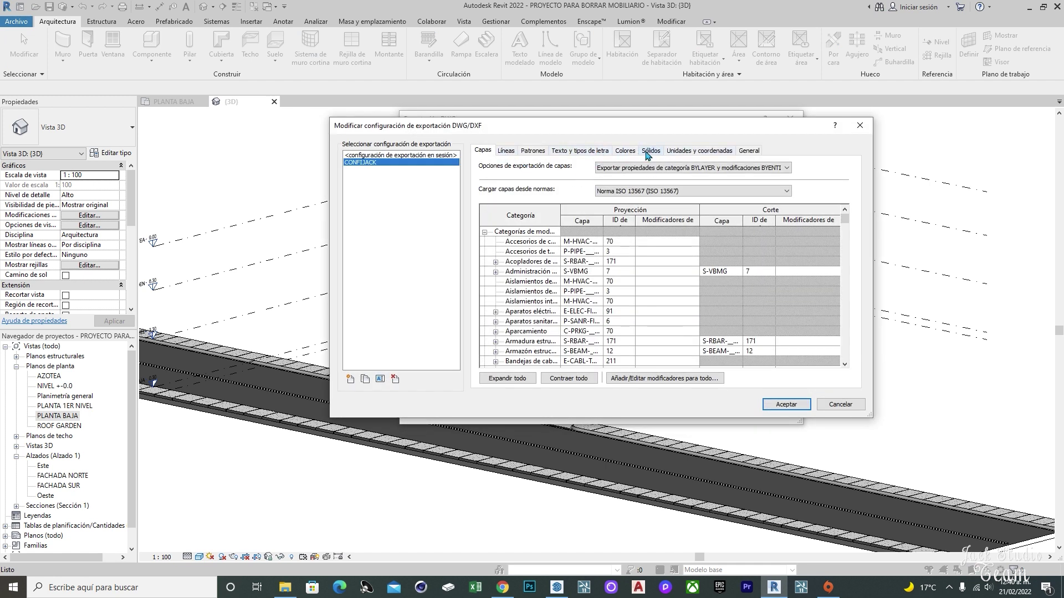
pyautogui.click(647, 153)
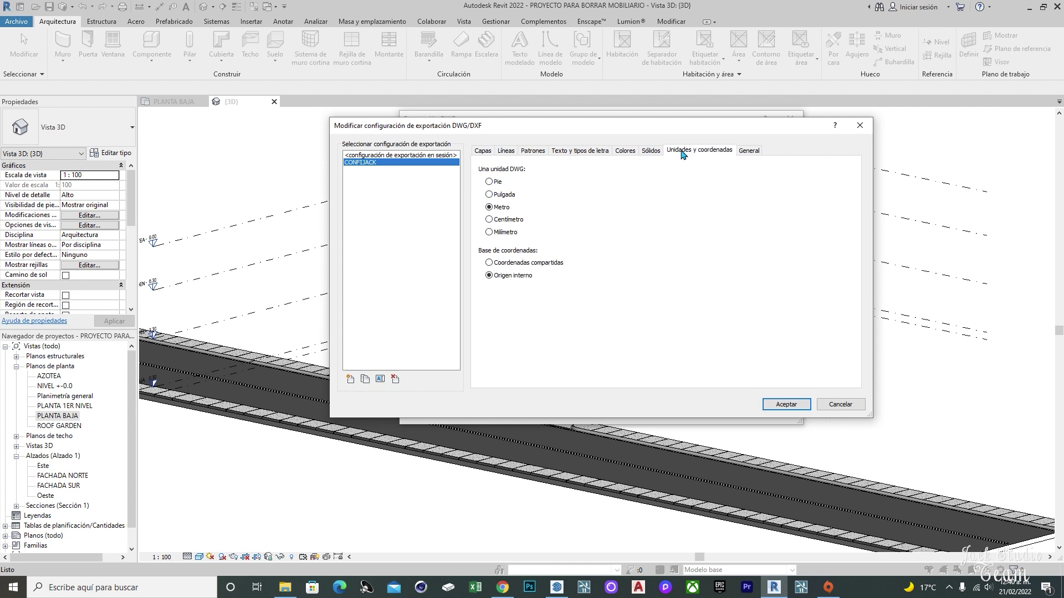
pyautogui.click(749, 151)
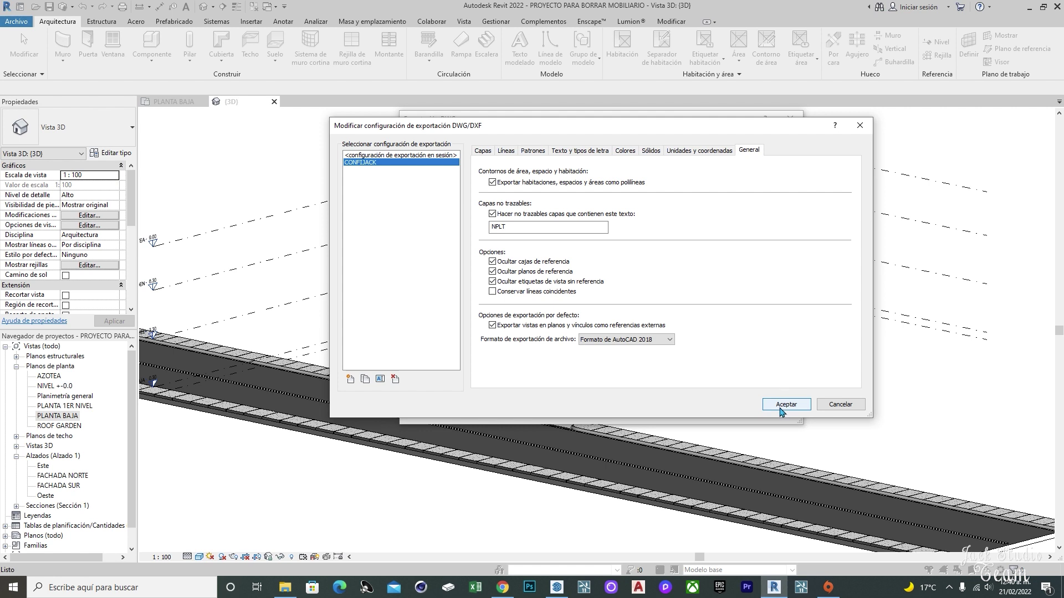
pyautogui.click(780, 407)
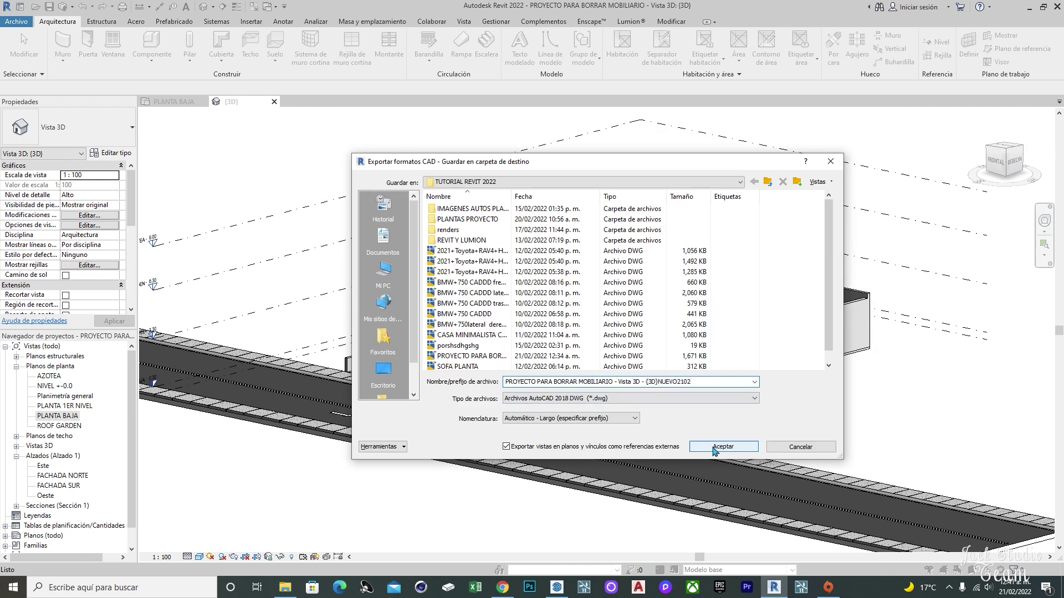
pyautogui.press('Return')
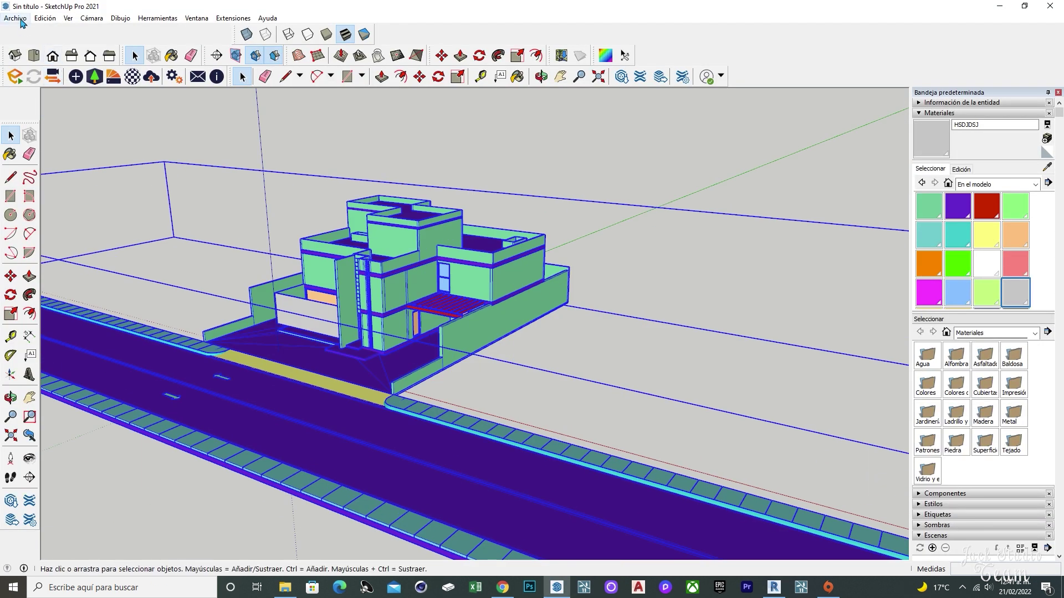
# Import the exported PROYECTO PARA BORRAR MOBILIARIO - Vista 3D DWG into SketchUp
pyautogui.click(21, 20)
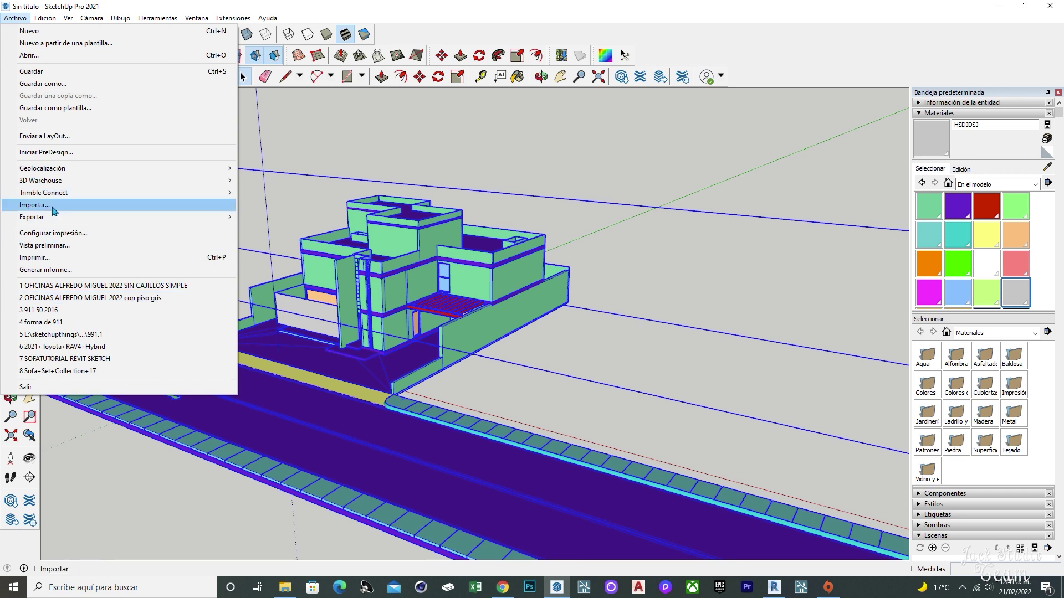
pyautogui.click(54, 210)
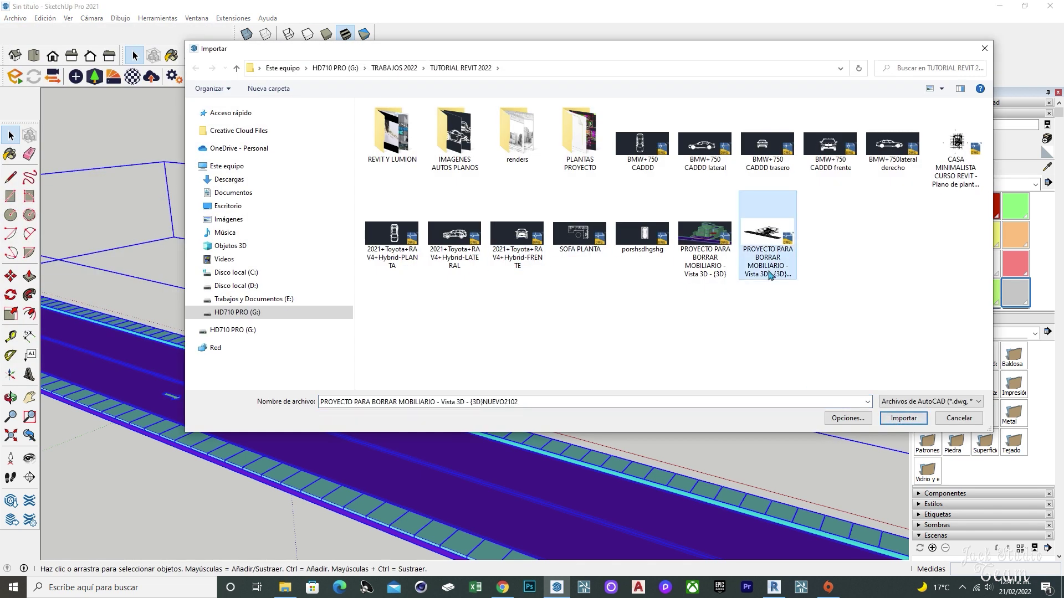
pyautogui.doubleClick(769, 275)
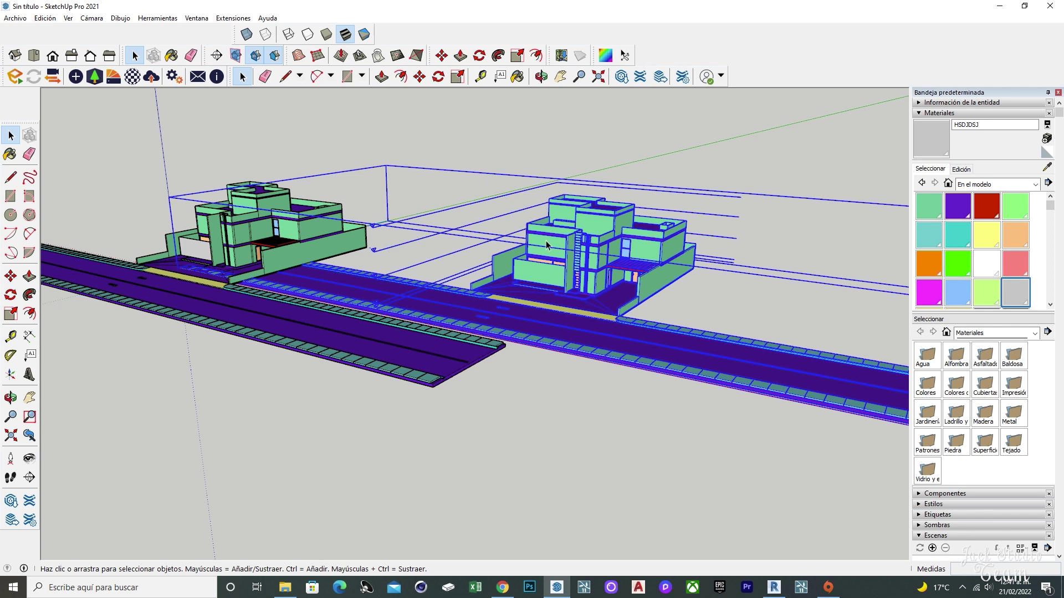
# Zoom in and delete the stray black lines left by the DWG import
pyautogui.scroll(2, 546, 245)
pyautogui.scroll(2, 554, 255)
pyautogui.scroll(2, 582, 272)
pyautogui.scroll(3, 606, 287)
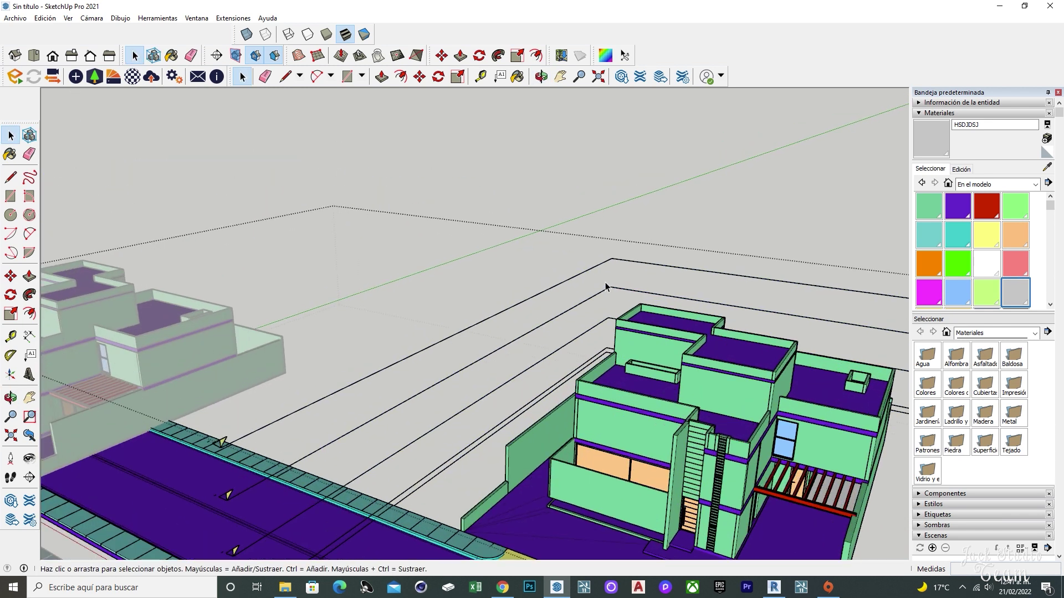
pyautogui.moveTo(581, 324); pyautogui.dragTo(585, 326)
pyautogui.press('Delete')
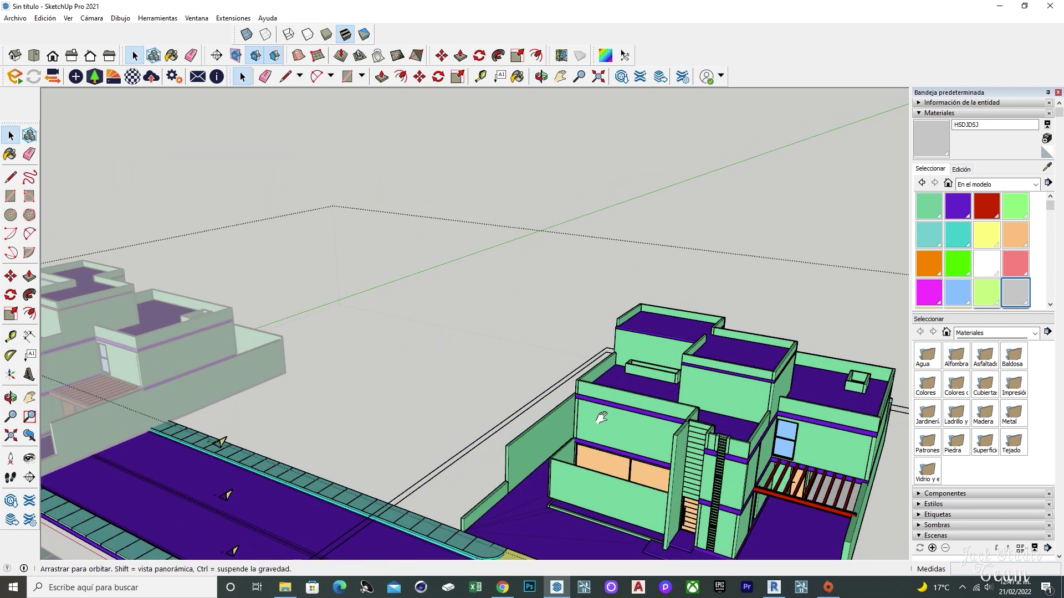
# Open the left house for editing and select all its connected geometry
pyautogui.keyDown('shift'); pyautogui.moveTo(601, 418); pyautogui.dragTo(601, 460, button='middle'); pyautogui.keyUp('shift')
pyautogui.scroll(-5, 576, 296)
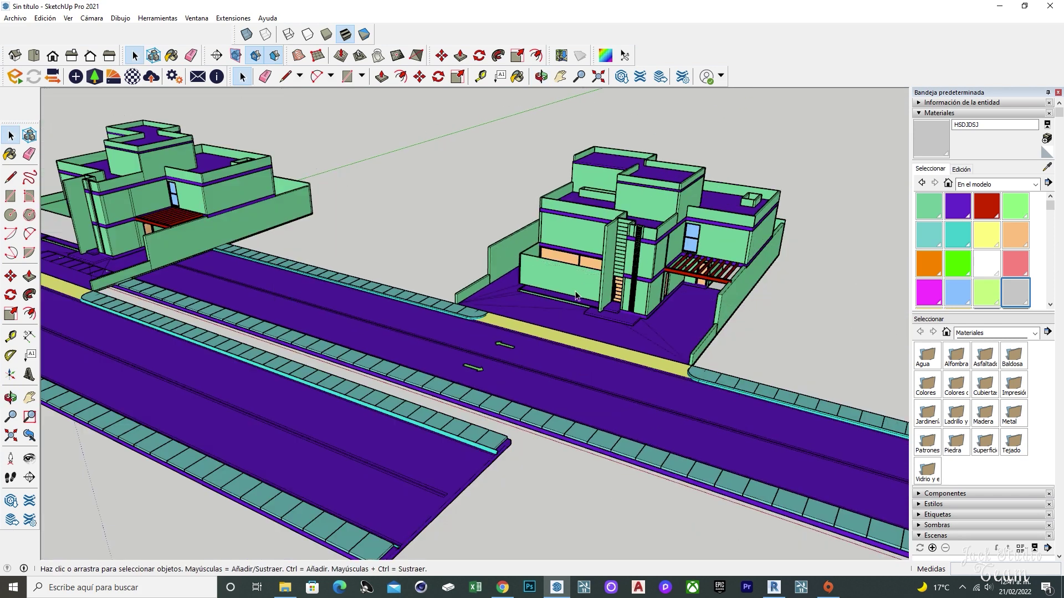
pyautogui.scroll(-2, 588, 302)
pyautogui.scroll(5, 270, 233)
pyautogui.doubleClick(270, 234)
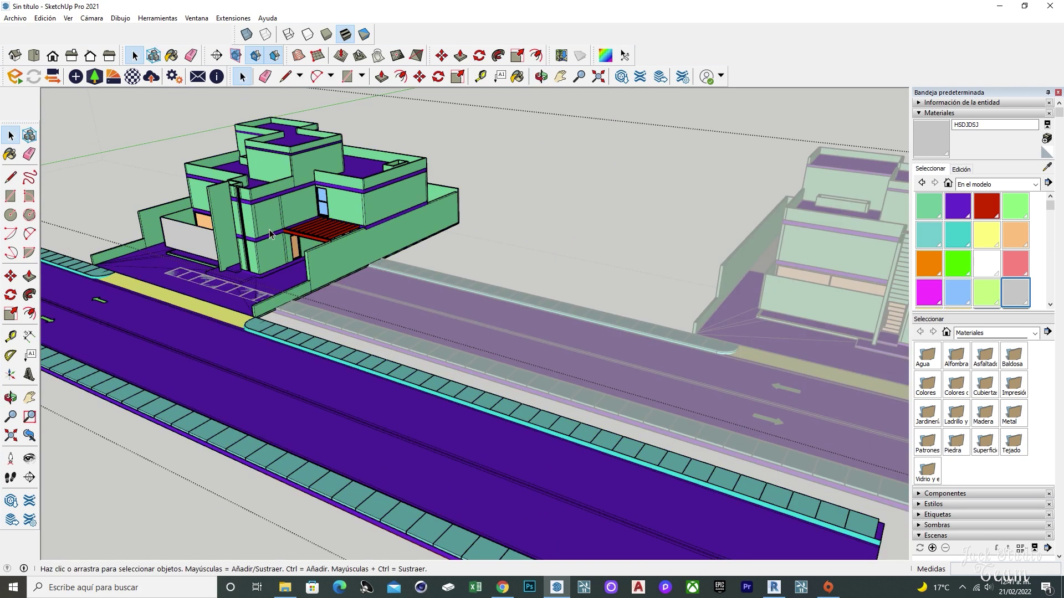
pyautogui.scroll(3, 251, 220)
pyautogui.scroll(2, 332, 222)
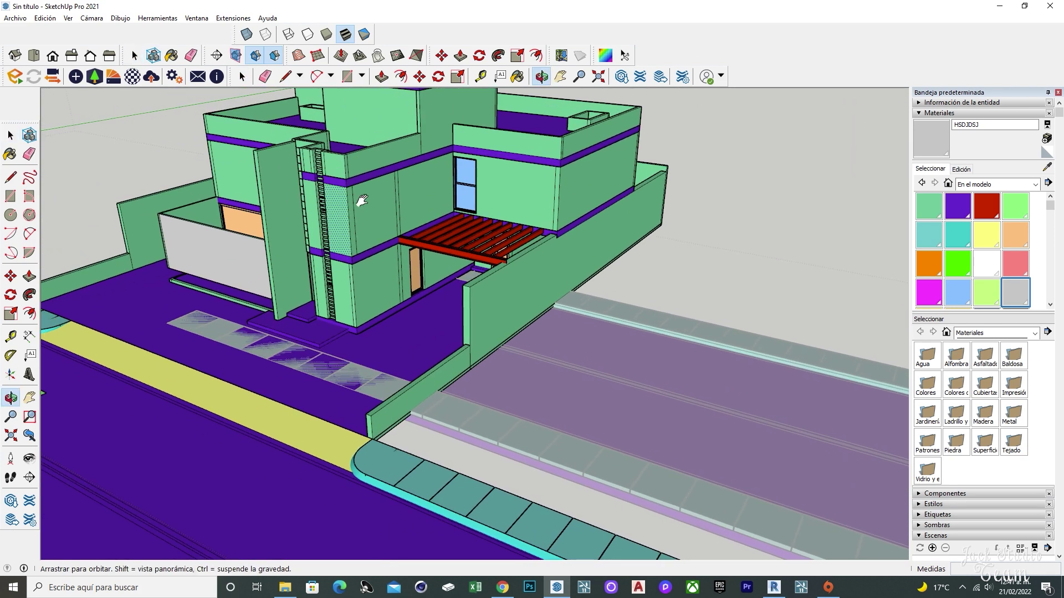
pyautogui.scroll(2, 410, 218)
pyautogui.tripleClick(410, 218)
pyautogui.scroll(3, 410, 218)
pyautogui.moveTo(373, 221)
pyautogui.mouseDown(button='middle')
pyautogui.moveTo(502, 355)
pyautogui.moveTo(361, 292)
pyautogui.mouseUp(button='middle')
# Pan to a wide street view that brings the right-hand imported house into view
pyautogui.scroll(-5, 501, 355)
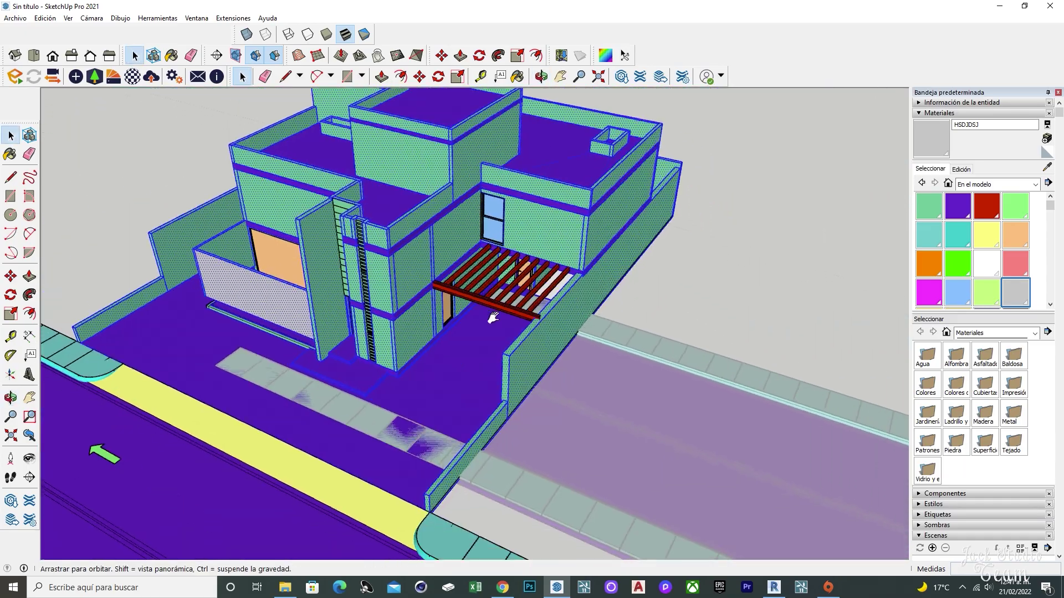
pyautogui.scroll(-2, 461, 252)
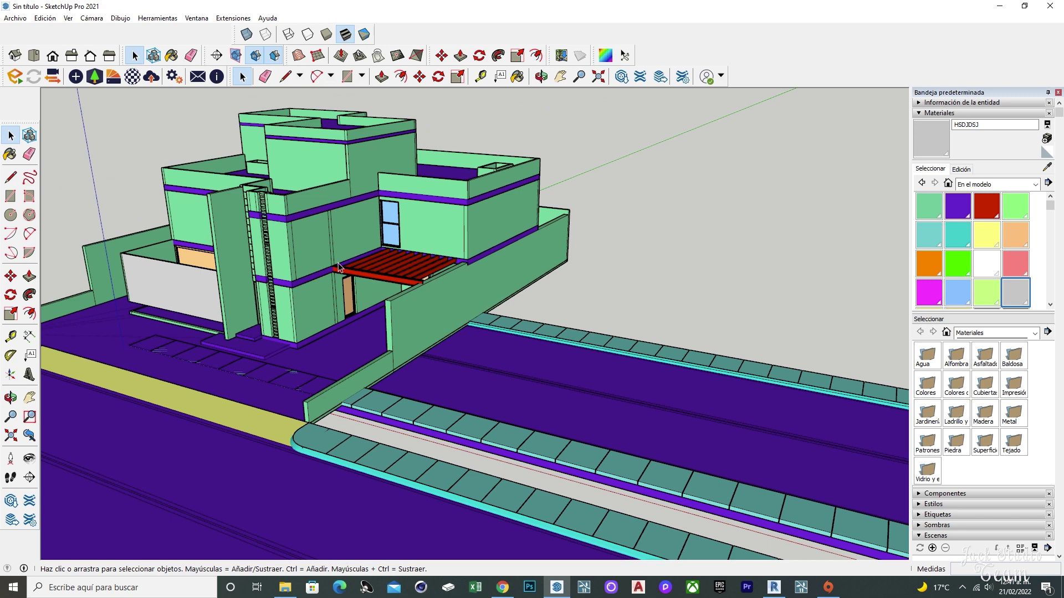
pyautogui.scroll(-2, 393, 286)
pyautogui.moveTo(471, 354)
pyautogui.keyDown('shift'); pyautogui.mouseDown(button='middle')
pyautogui.moveTo(418, 368)
pyautogui.moveTo(310, 361)
pyautogui.mouseUp(button='middle'); pyautogui.keyUp('shift')
pyautogui.moveTo(498, 332); pyautogui.dragTo(637, 311, button='middle')
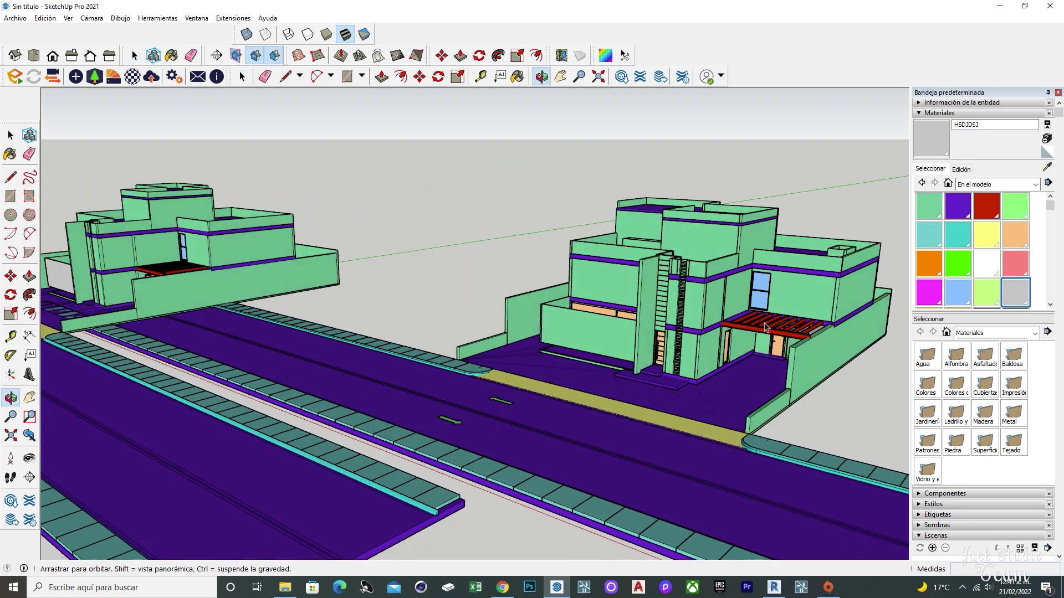
pyautogui.scroll(3, 677, 300)
pyautogui.scroll(2, 677, 300)
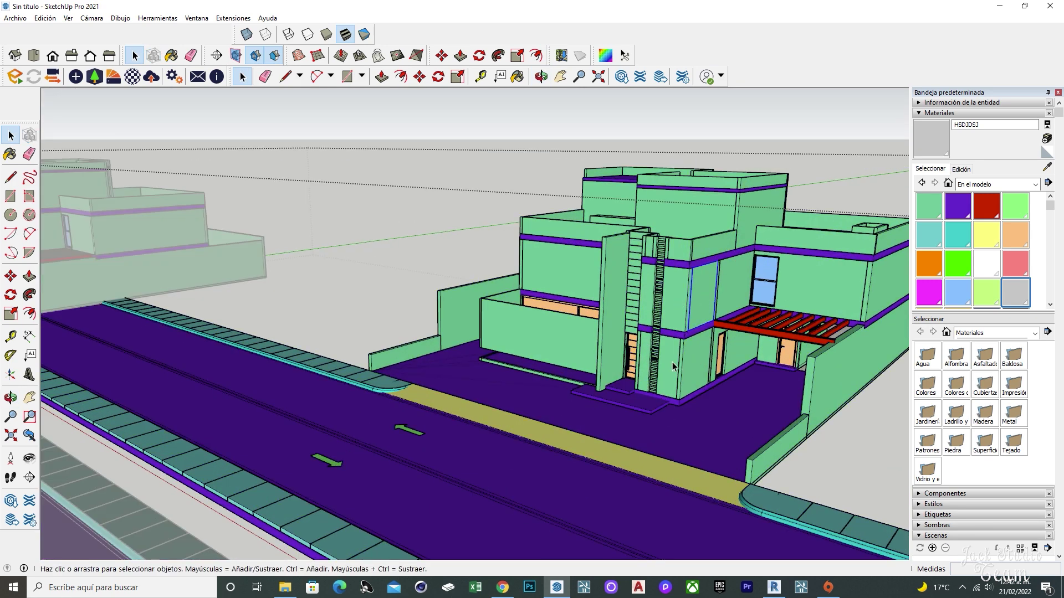
pyautogui.scroll(2, 542, 335)
pyautogui.scroll(3, 724, 429)
# Inspect the imported house from several angles and select the house-and-road group
pyautogui.moveTo(724, 430); pyautogui.dragTo(772, 409, button='middle')
pyautogui.scroll(2, 731, 349)
pyautogui.scroll(2, 706, 318)
pyautogui.scroll(-3, 637, 277)
pyautogui.scroll(-3, 637, 277)
pyautogui.moveTo(609, 332)
pyautogui.mouseDown(button='middle')
pyautogui.moveTo(578, 364)
pyautogui.moveTo(271, 359)
pyautogui.mouseUp(button='middle')
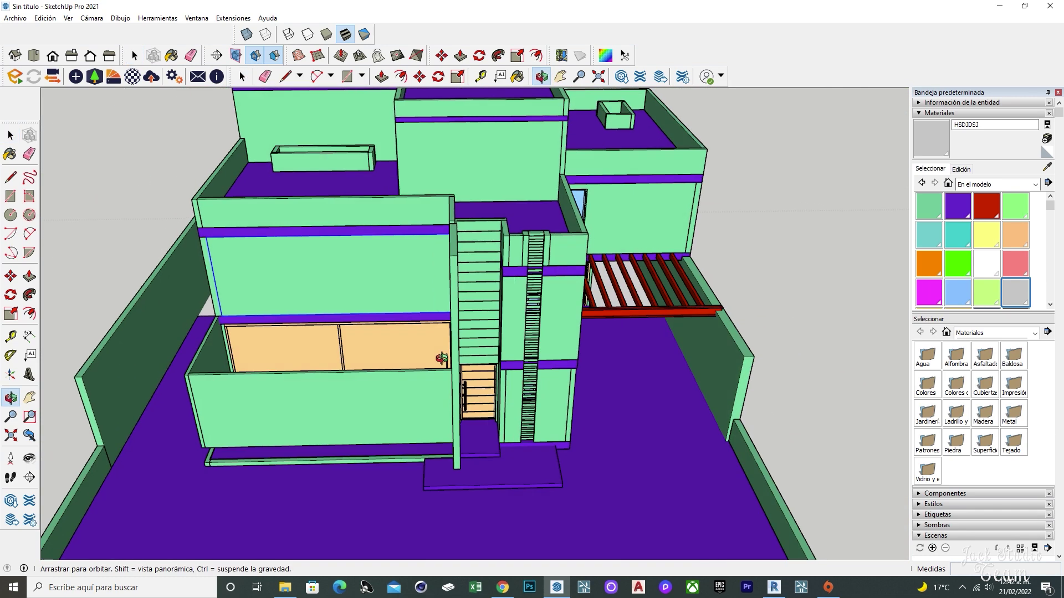
pyautogui.moveTo(451, 297)
pyautogui.mouseDown(button='middle')
pyautogui.moveTo(446, 315)
pyautogui.moveTo(590, 280)
pyautogui.moveTo(670, 340)
pyautogui.mouseUp(button='middle')
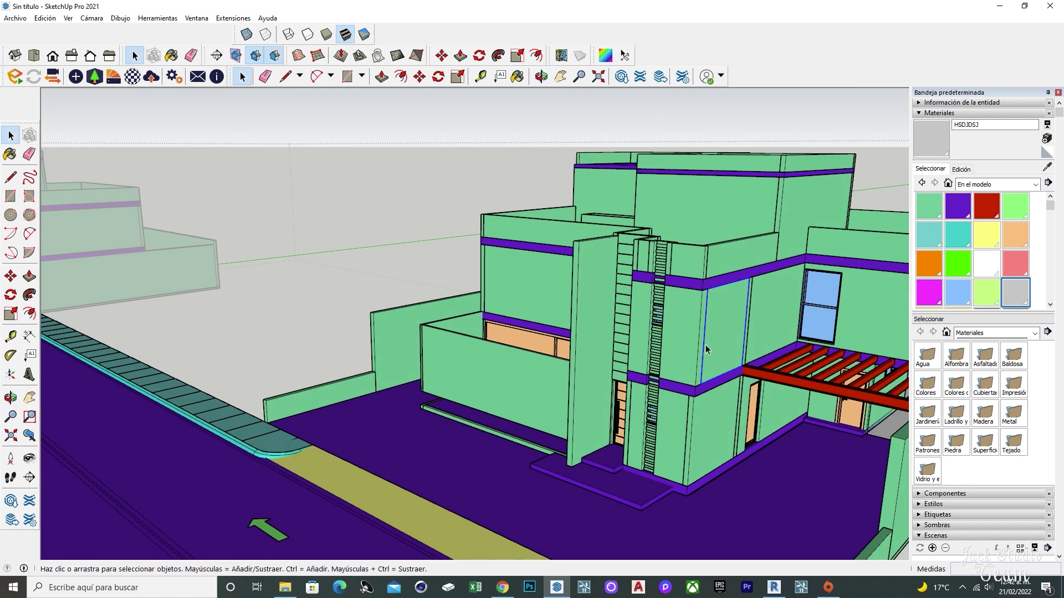
pyautogui.scroll(-3, 613, 395)
pyautogui.moveTo(613, 394)
pyautogui.mouseDown(button='middle')
pyautogui.moveTo(598, 394)
pyautogui.moveTo(600, 384)
pyautogui.moveTo(585, 401)
pyautogui.moveTo(393, 396)
pyautogui.mouseUp(button='middle')
pyautogui.scroll(-3, 598, 395)
pyautogui.click(600, 383)
# Move the imported group so its road meets the end of the existing road
pyautogui.press('m')
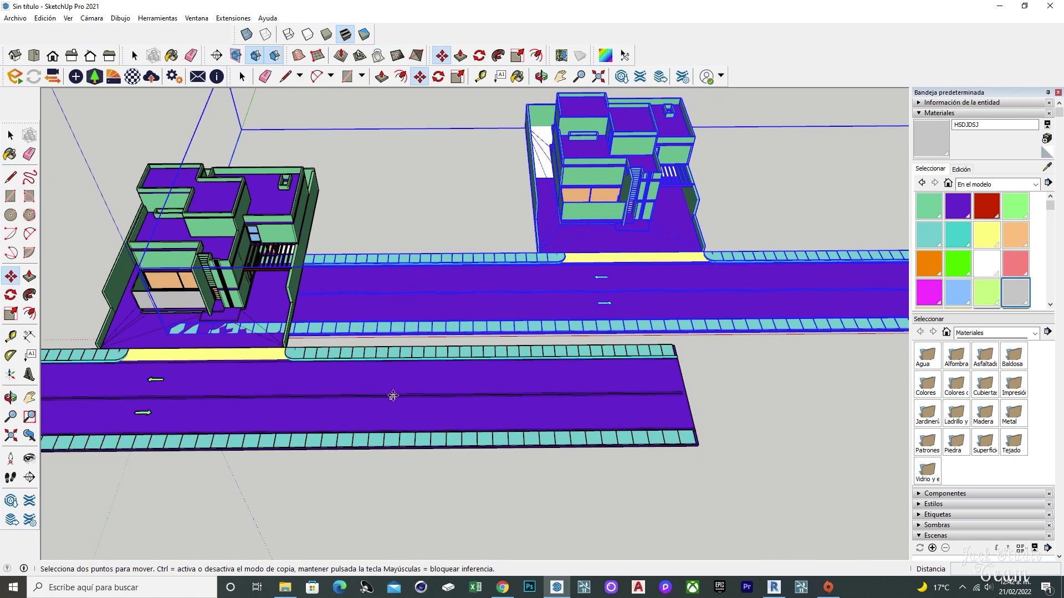
pyautogui.click(321, 472)
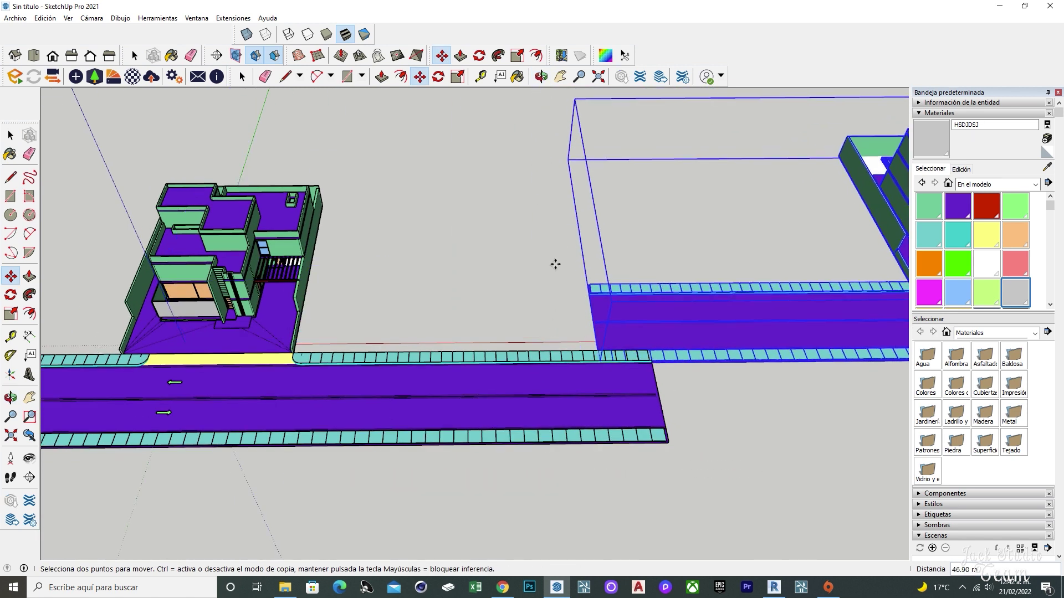
pyautogui.press('Escape')
pyautogui.click(549, 252)
pyautogui.moveTo(609, 312)
pyautogui.mouseDown(button='middle')
pyautogui.moveTo(585, 352)
pyautogui.moveTo(596, 340)
pyautogui.moveTo(641, 434)
pyautogui.moveTo(630, 415)
pyautogui.moveTo(742, 397)
pyautogui.mouseUp(button='middle')
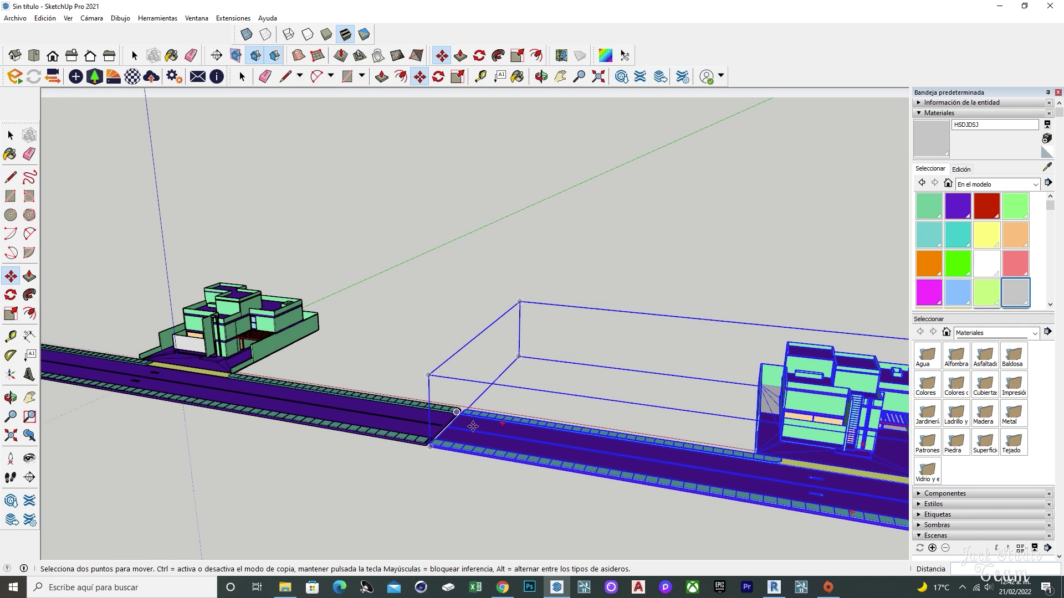
pyautogui.moveTo(795, 480)
pyautogui.mouseDown(button='middle')
pyautogui.moveTo(652, 399)
pyautogui.moveTo(605, 422)
pyautogui.moveTo(785, 475)
pyautogui.moveTo(607, 449)
pyautogui.moveTo(736, 462)
pyautogui.moveTo(705, 415)
pyautogui.moveTo(797, 457)
pyautogui.moveTo(584, 427)
pyautogui.moveTo(601, 492)
pyautogui.moveTo(560, 435)
pyautogui.moveTo(576, 454)
pyautogui.mouseUp(button='middle')
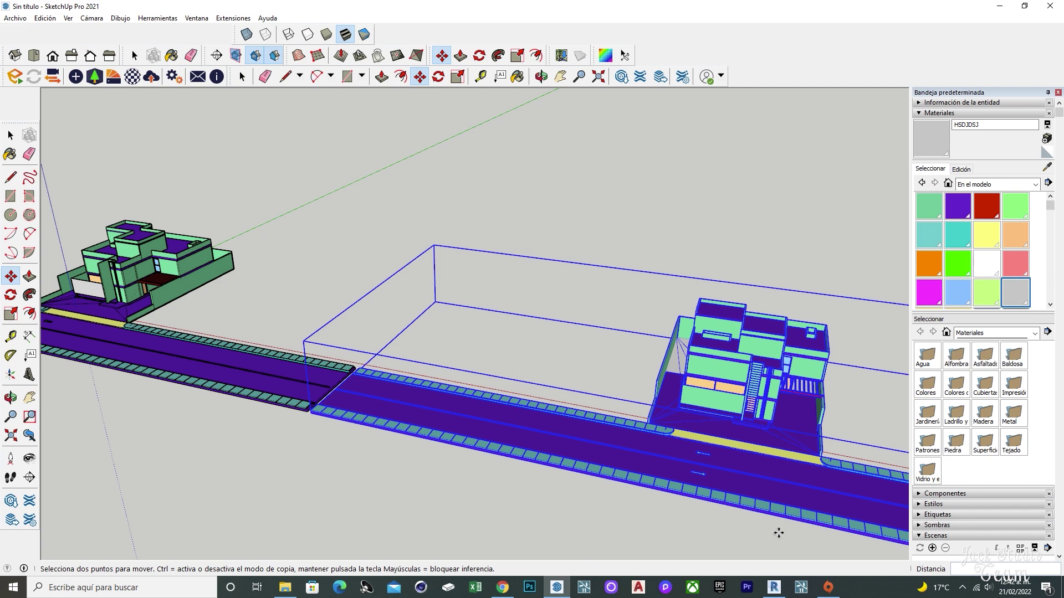
# Check the road alignment from low side and frontal views of the house
pyautogui.scroll(2, 637, 458)
pyautogui.scroll(2, 551, 434)
pyautogui.scroll(2, 629, 442)
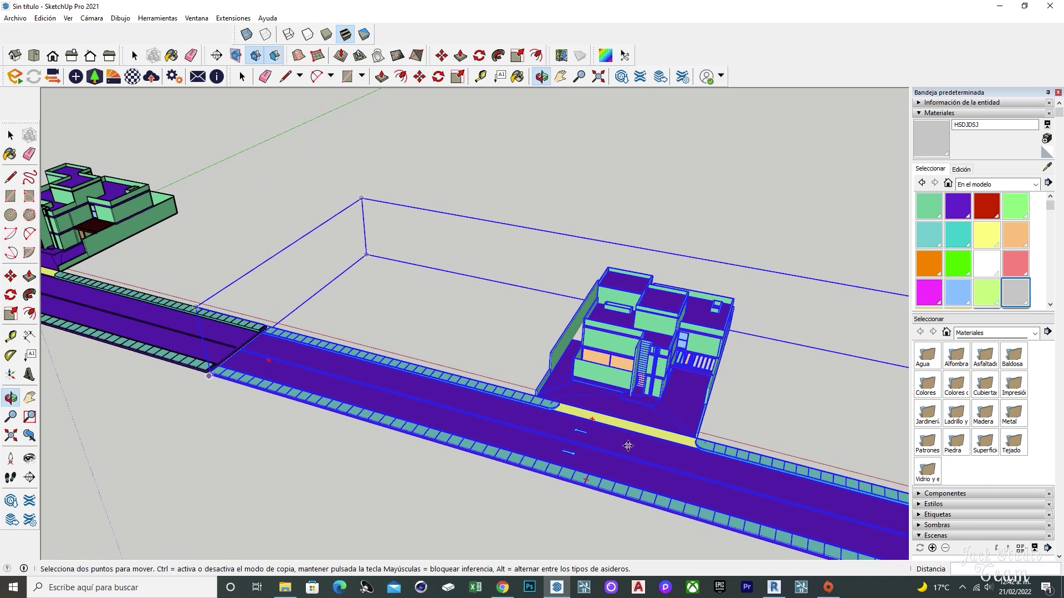
pyautogui.scroll(3, 635, 447)
pyautogui.moveTo(635, 447)
pyautogui.mouseDown(button='middle')
pyautogui.moveTo(510, 339)
pyautogui.moveTo(644, 467)
pyautogui.moveTo(767, 439)
pyautogui.moveTo(764, 235)
pyautogui.moveTo(823, 164)
pyautogui.moveTo(631, 356)
pyautogui.moveTo(565, 339)
pyautogui.mouseUp(button='middle')
pyautogui.press('m')
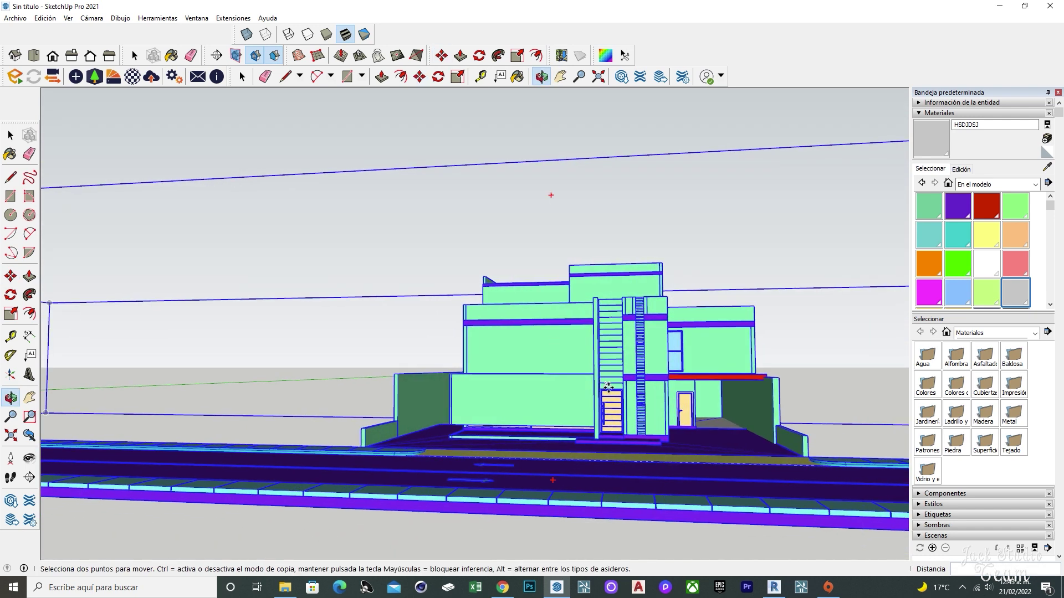
pyautogui.scroll(5, 607, 406)
pyautogui.moveTo(608, 406); pyautogui.dragTo(594, 425, button='middle')
pyautogui.moveTo(446, 430)
pyautogui.mouseDown(button='middle')
pyautogui.moveTo(384, 494)
pyautogui.moveTo(347, 386)
pyautogui.mouseUp(button='middle')
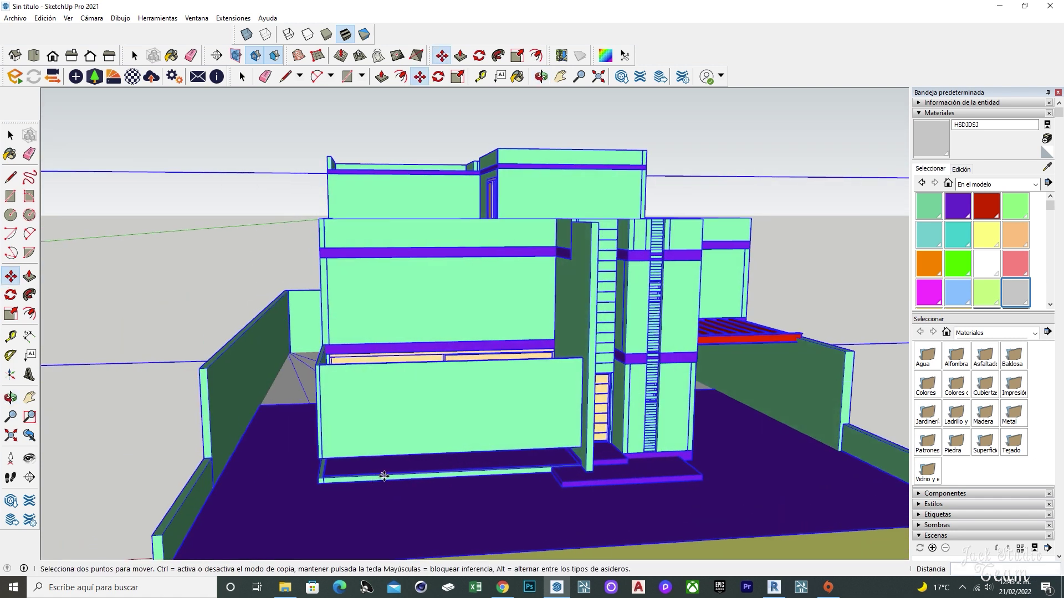
pyautogui.press('space')
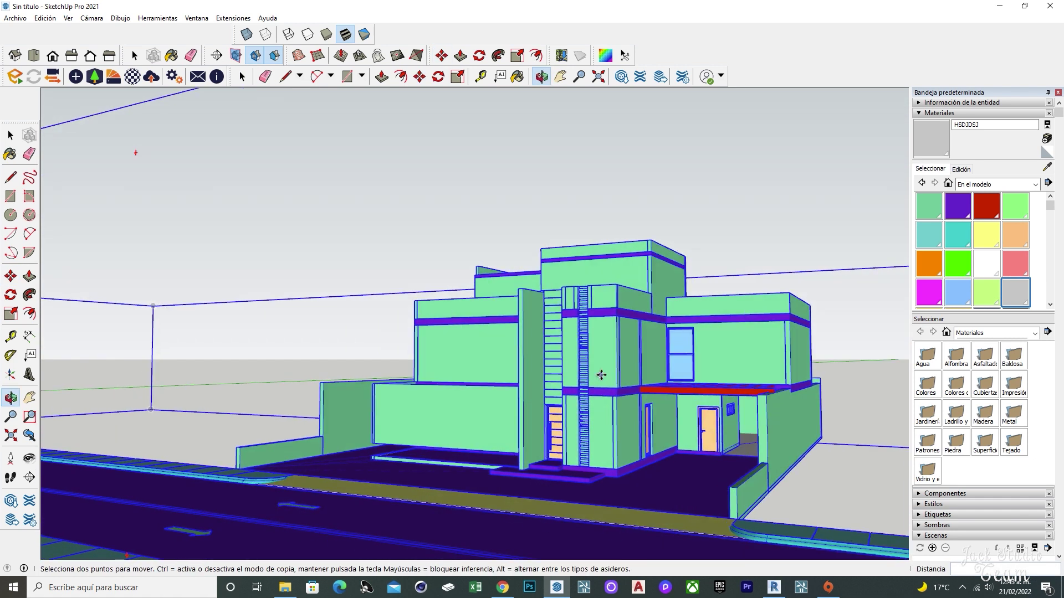
pyautogui.scroll(5, 570, 419)
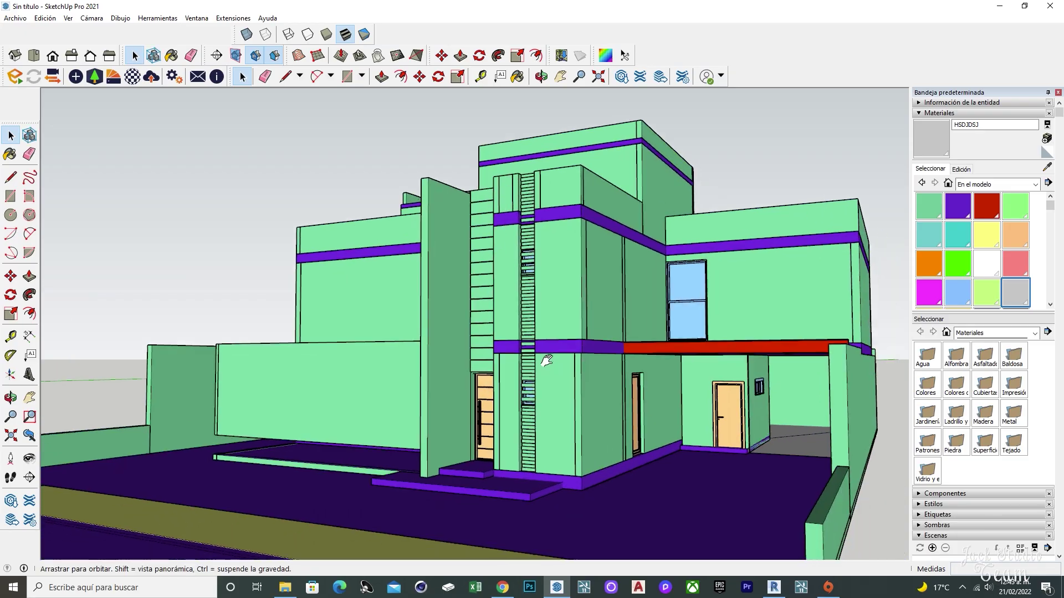
pyautogui.moveTo(571, 418); pyautogui.dragTo(556, 372, button='middle')
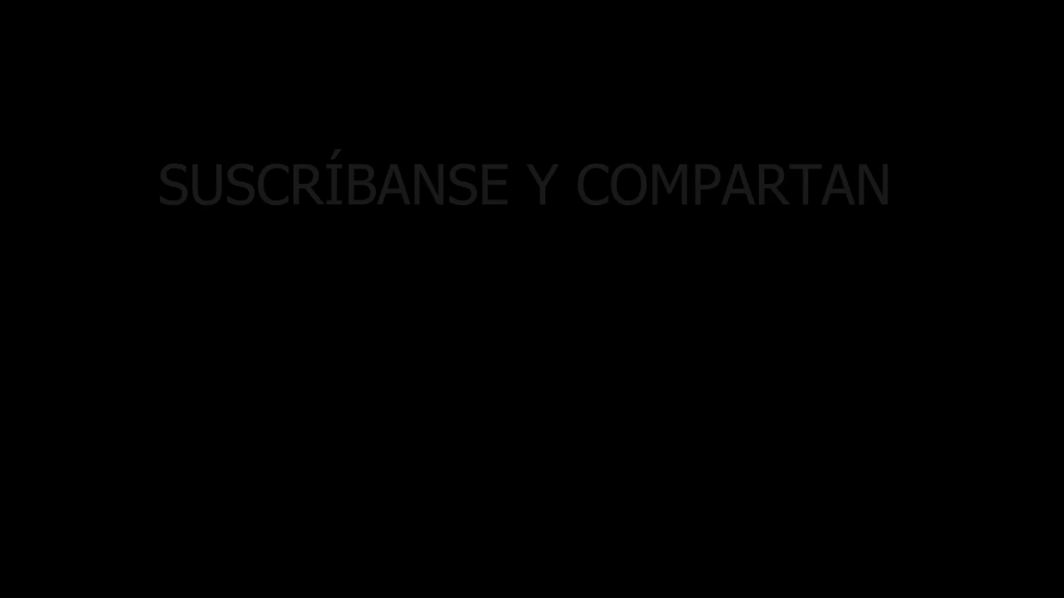